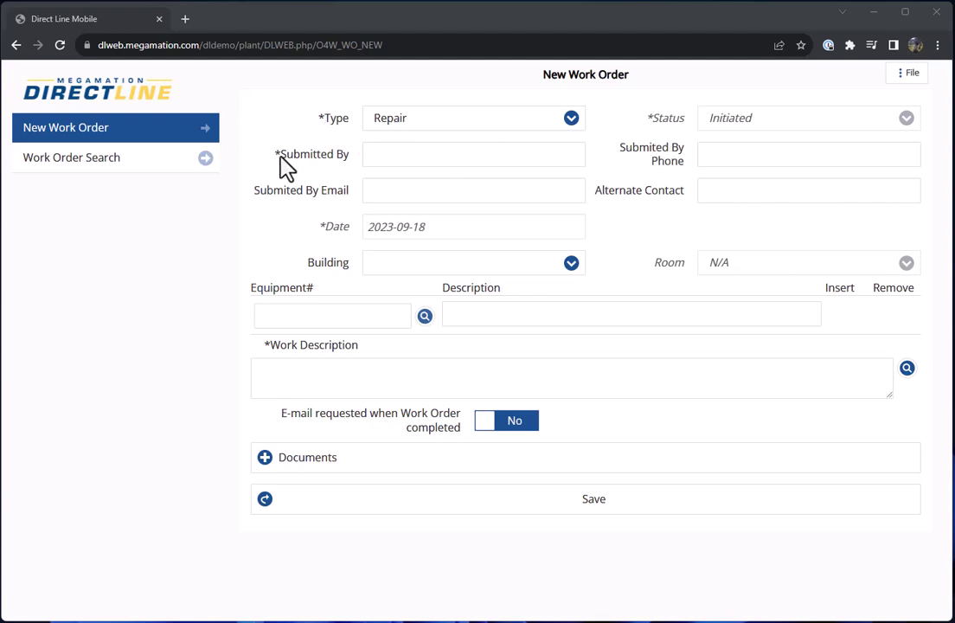
# Keep type Repair, enter the submitter's name and phone, and set building Food Production Plant [PLANT].
pyautogui.click(569, 128)
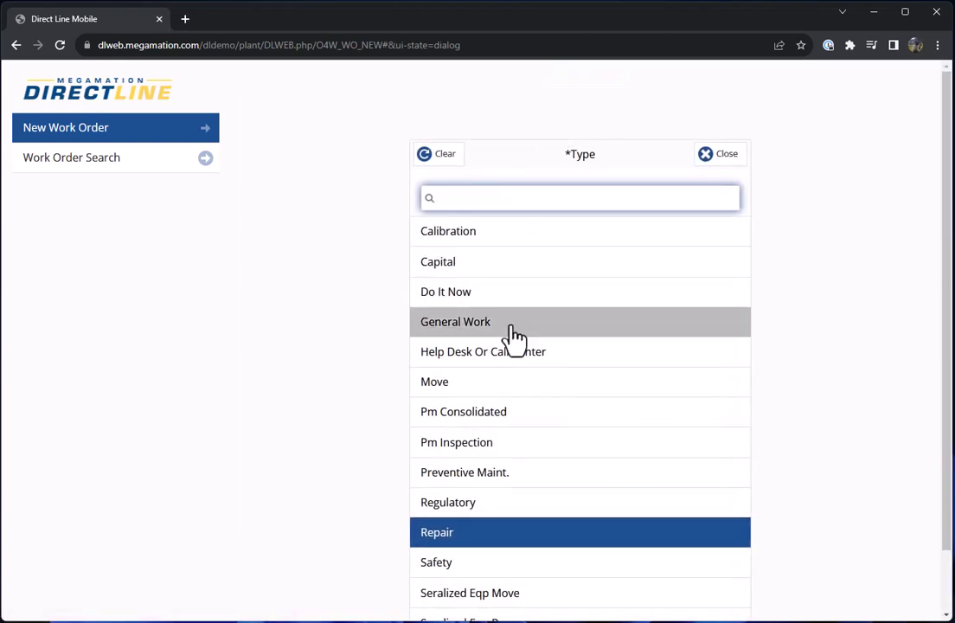
pyautogui.click(472, 536)
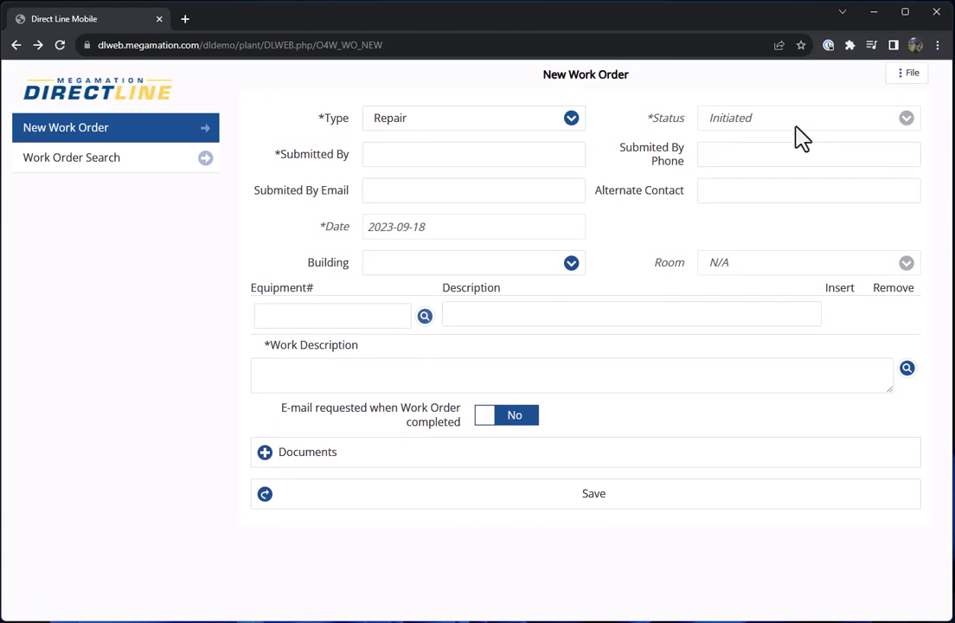
pyautogui.click(367, 154)
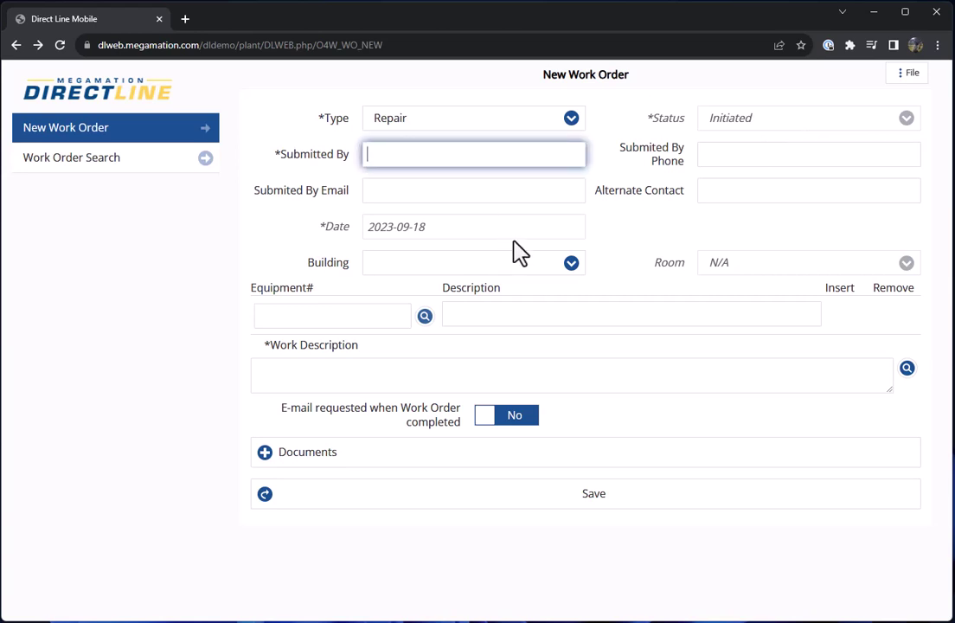
pyautogui.click(701, 156)
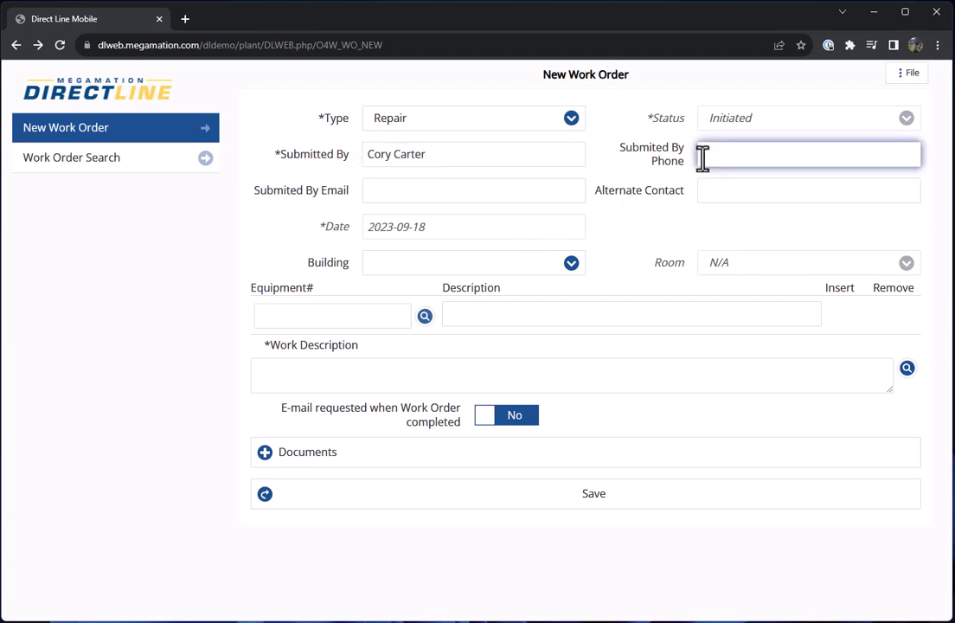
pyautogui.click(465, 194)
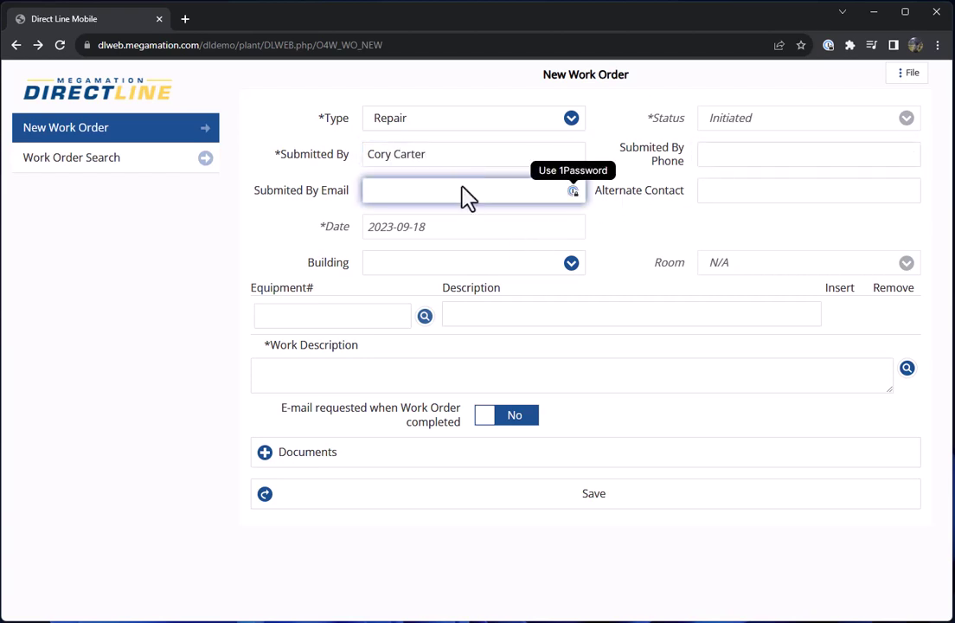
pyautogui.click(736, 157)
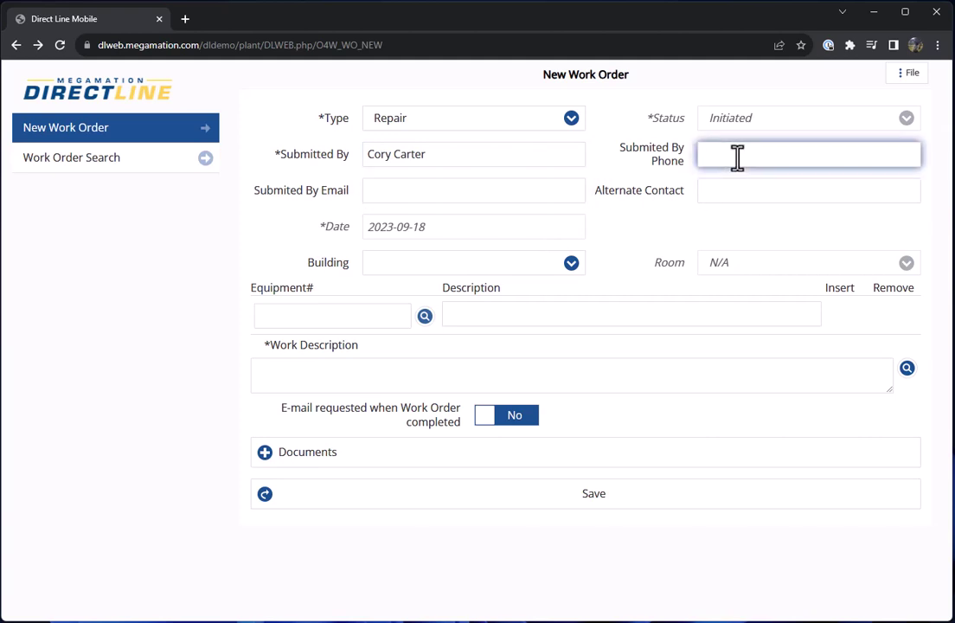
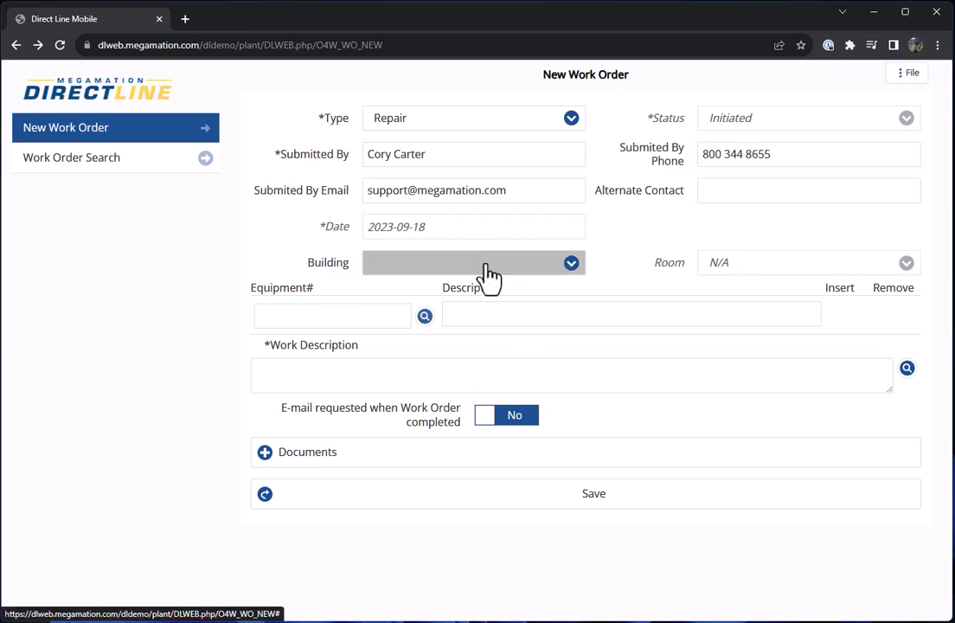
pyautogui.click(568, 268)
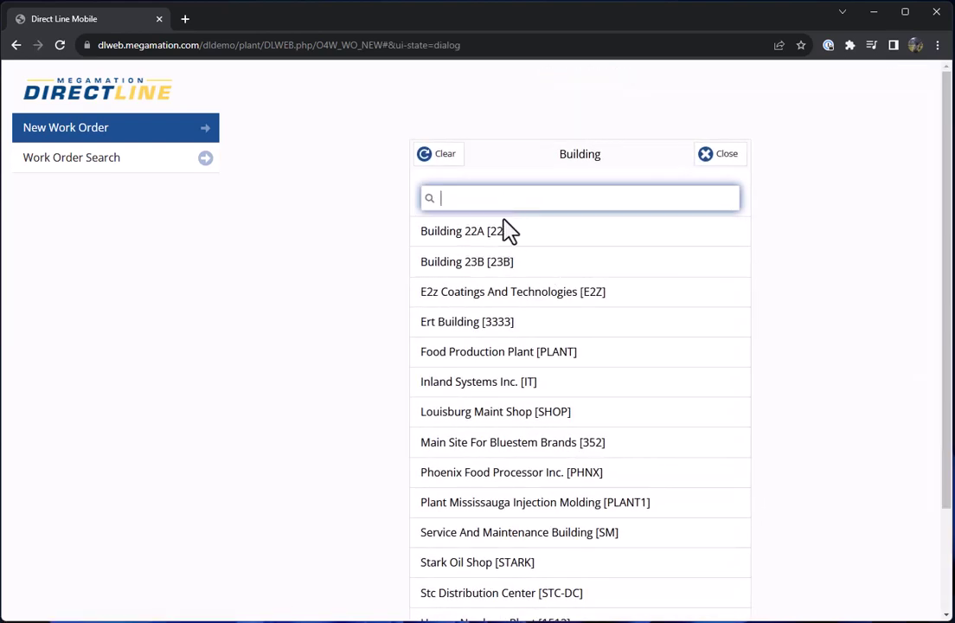
pyautogui.click(571, 356)
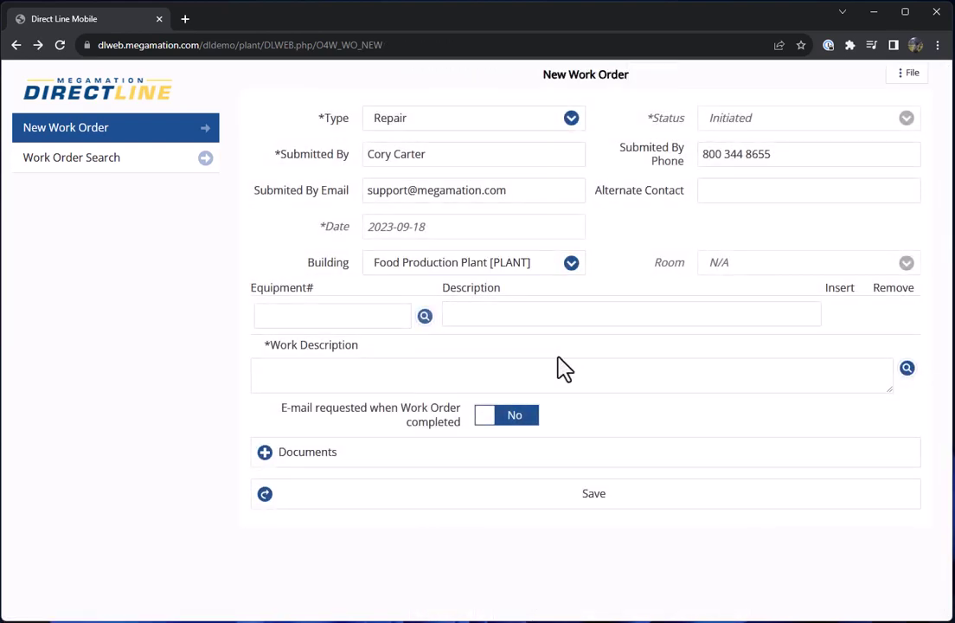
# Attach equipment 2304014, Pump on Circulating Tank, via the Equipment# search.
pyautogui.click(313, 318)
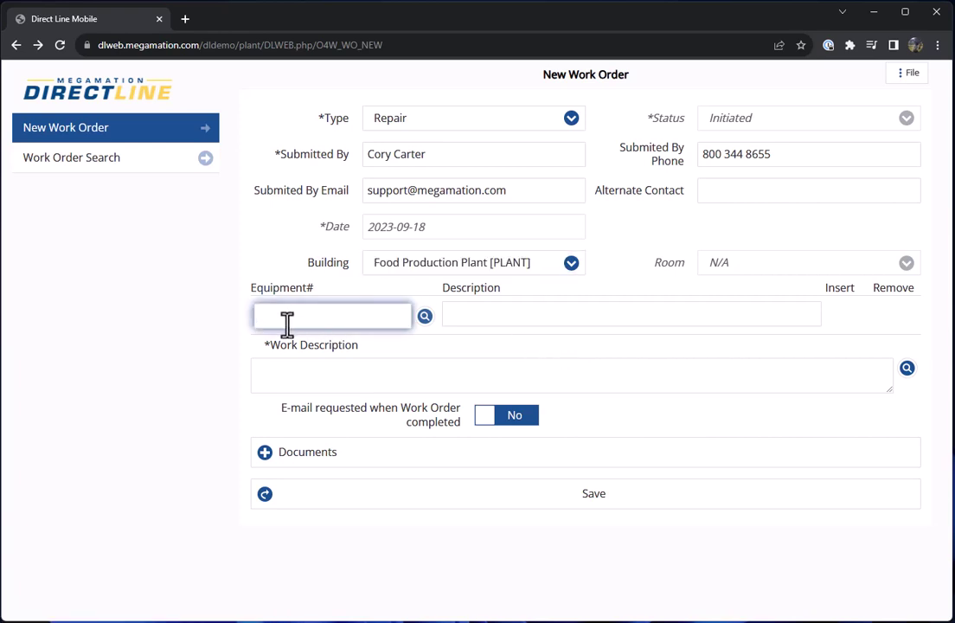
pyautogui.click(425, 317)
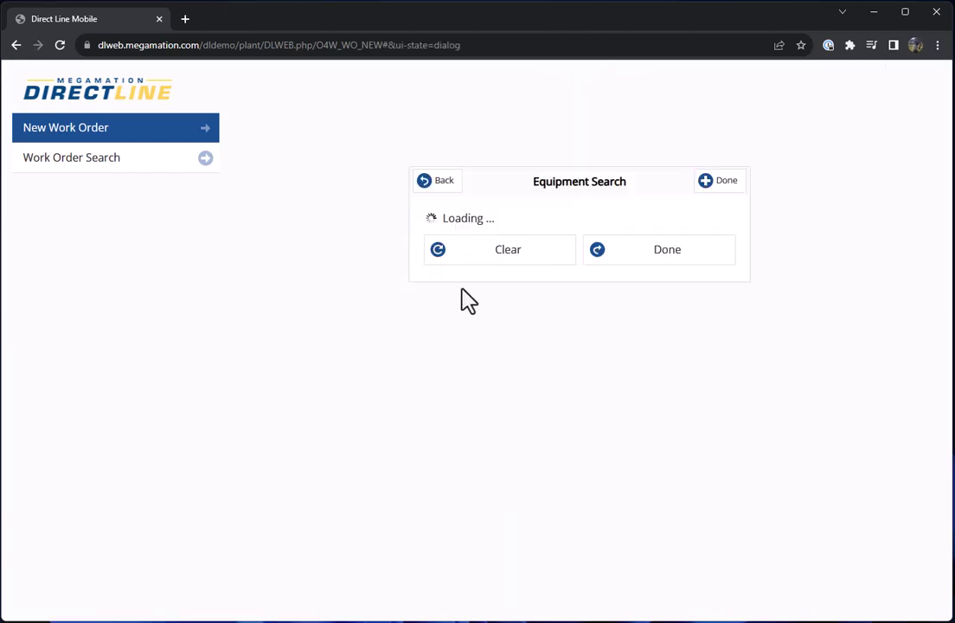
pyautogui.click(493, 270)
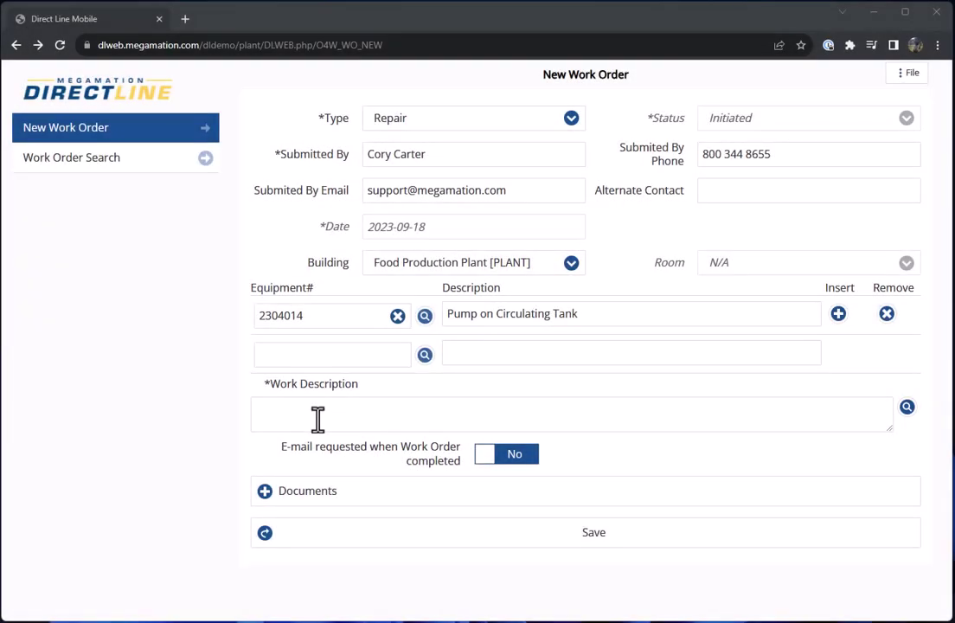
# Describe the pump's low output and set completion e-mail requested to Yes.
pyautogui.click(317, 420)
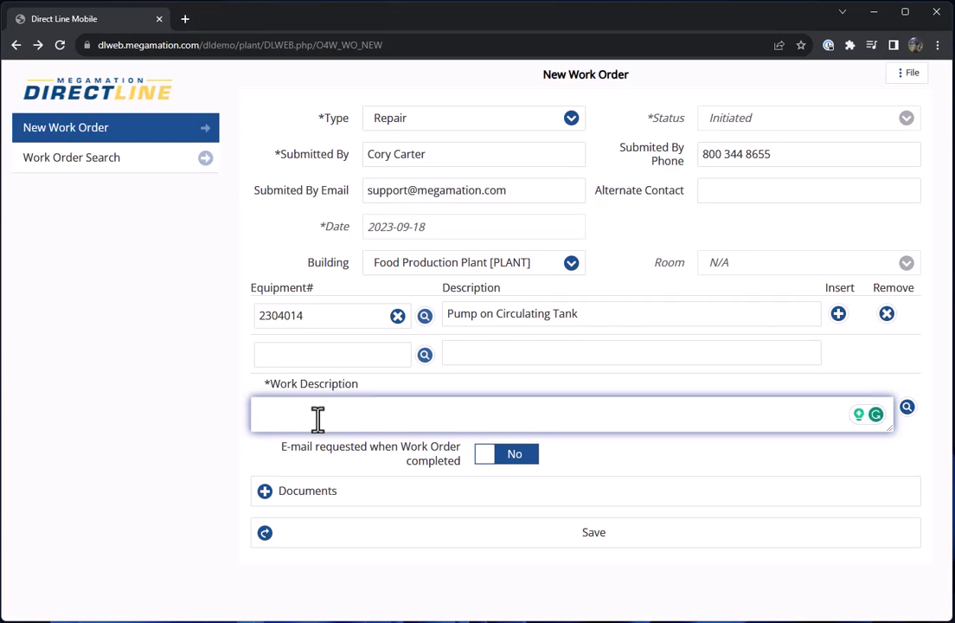
pyautogui.write('Pump')
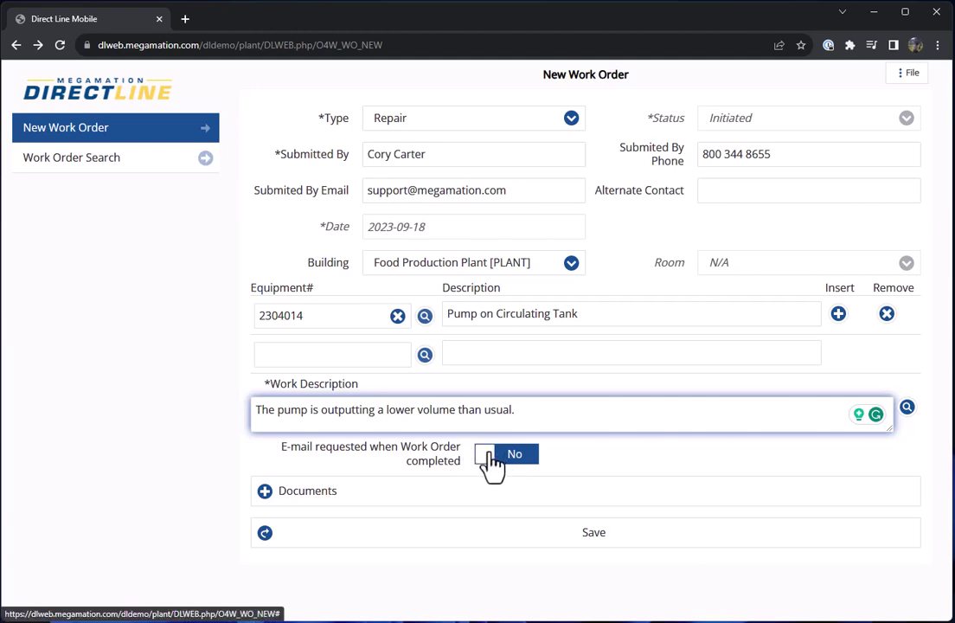
pyautogui.click(508, 466)
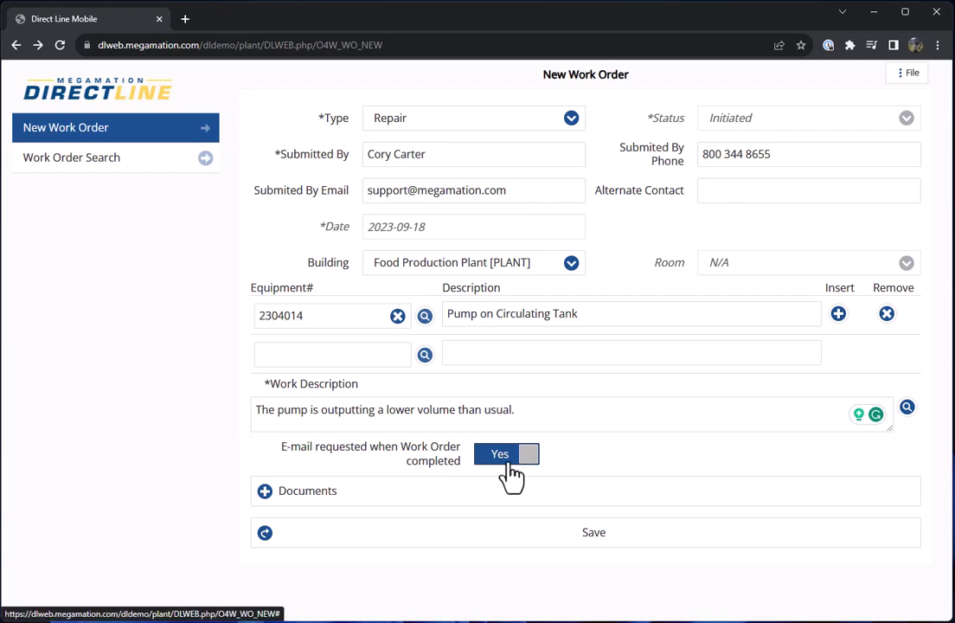
# Expand Documents and save the new pump repair request.
pyautogui.click(333, 502)
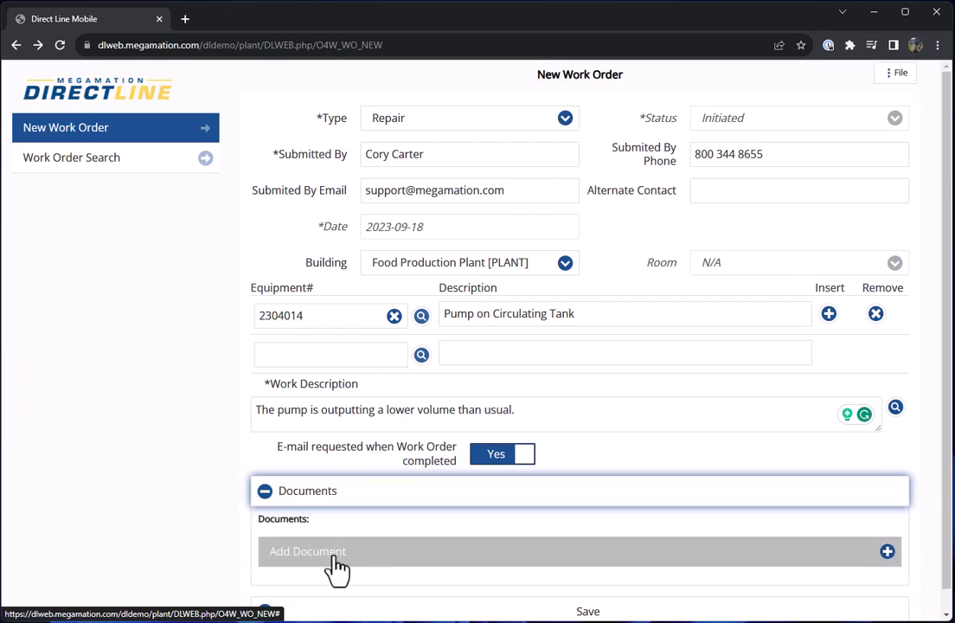
pyautogui.scroll(-1, 333, 558)
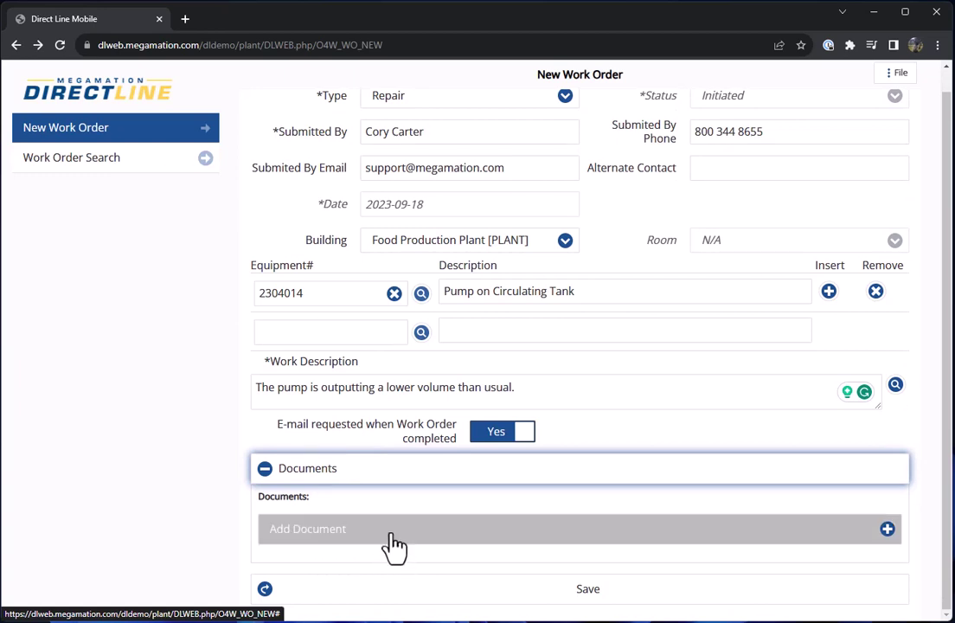
pyautogui.click(555, 597)
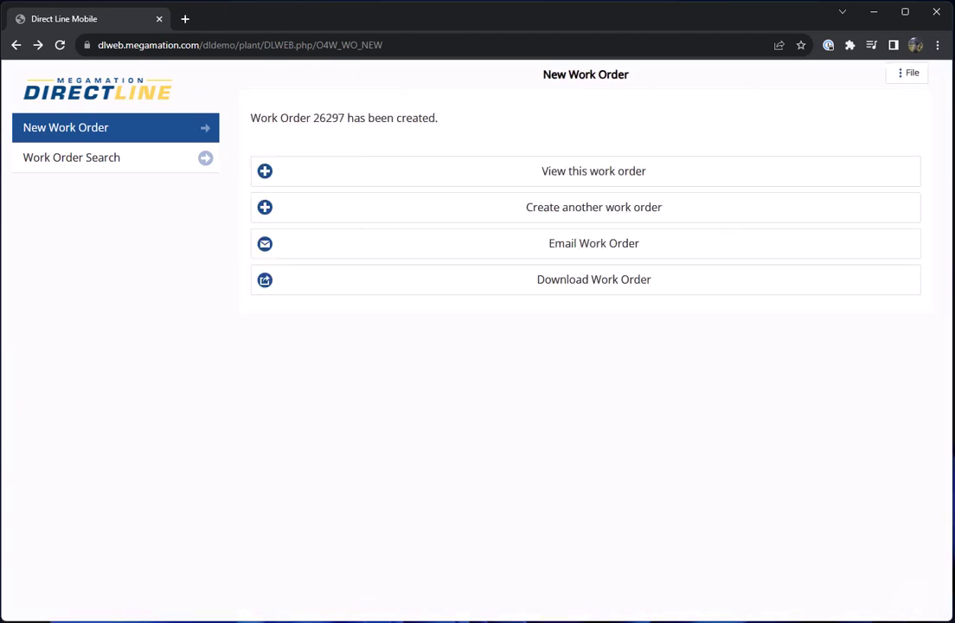
# Note the new work order number 26297 and view the created work order.
pyautogui.doubleClick(328, 119)
pyautogui.click(436, 149)
pyautogui.click(595, 189)
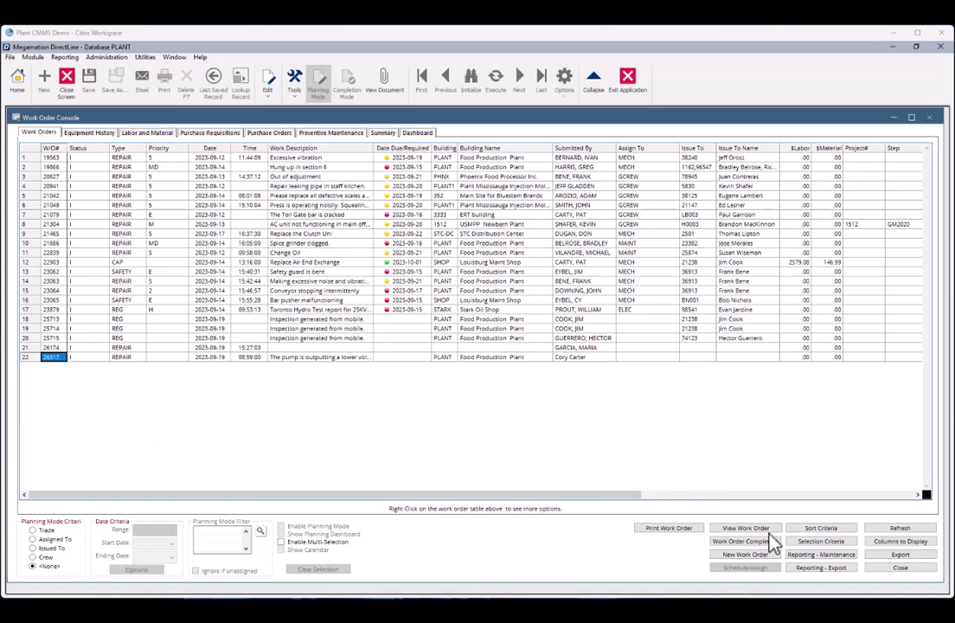
# Reapply the Selection Criteria with Status I to reload the work order grid.
pyautogui.click(840, 542)
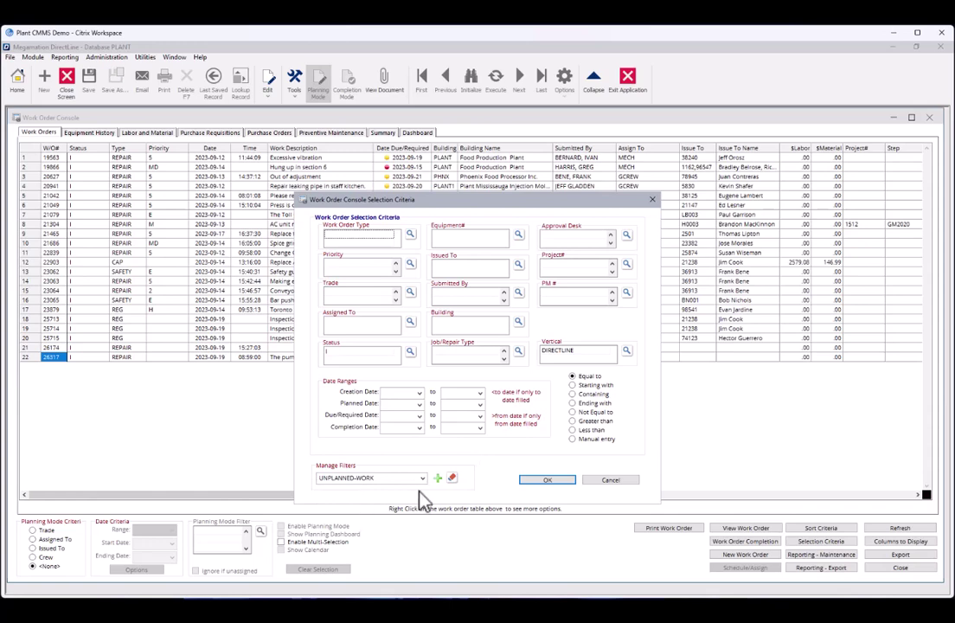
pyautogui.click(551, 481)
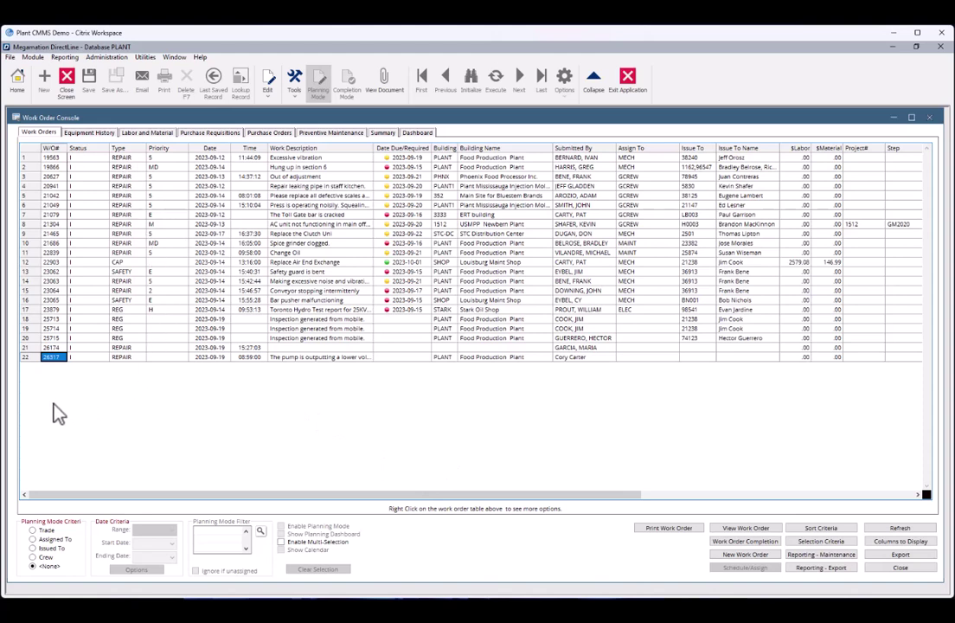
# Open work order 26317, switch to Planning Mode and show the available priorities.
pyautogui.doubleClick(50, 358)
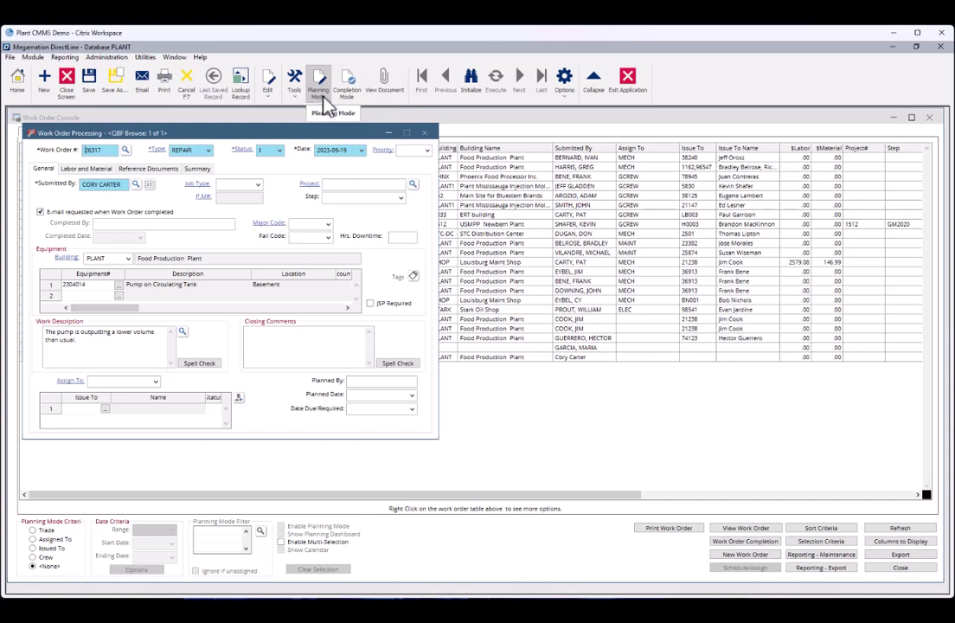
pyautogui.click(323, 94)
pyautogui.click(427, 151)
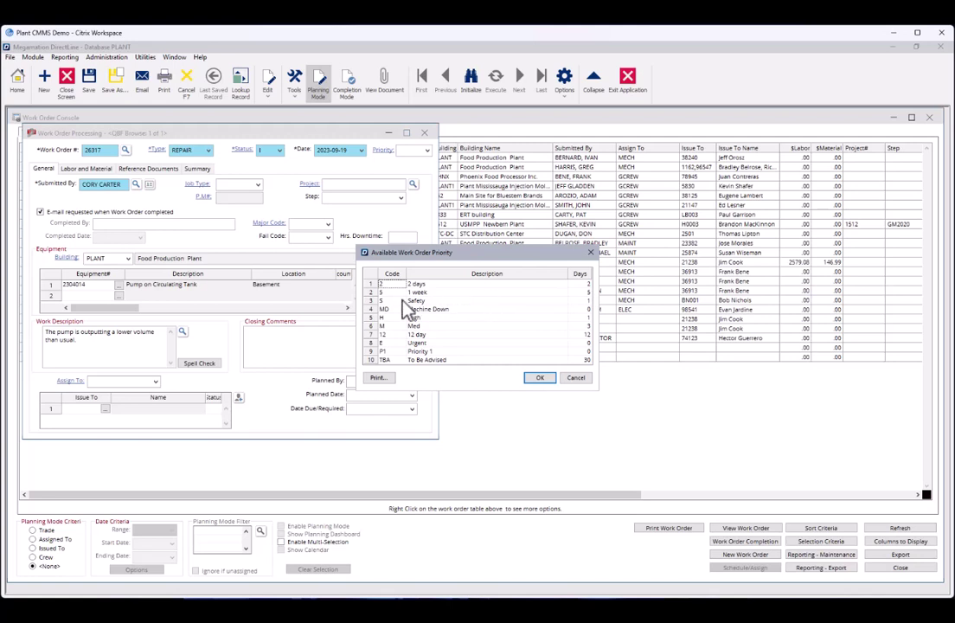
# Set priority to 1 week, assign to MECH, and bring up the Issue To employee search.
pyautogui.click(585, 294)
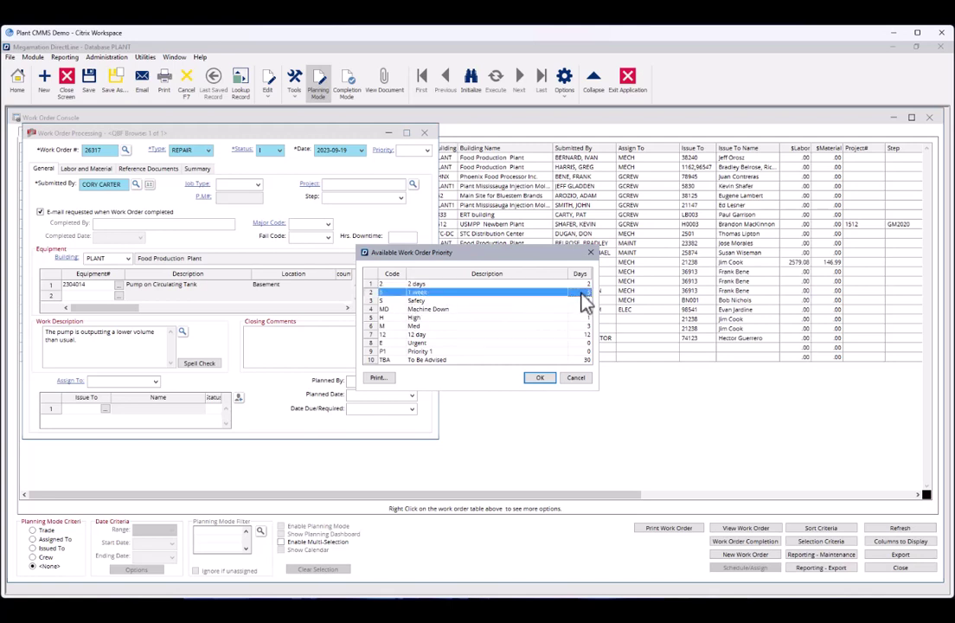
pyautogui.click(541, 379)
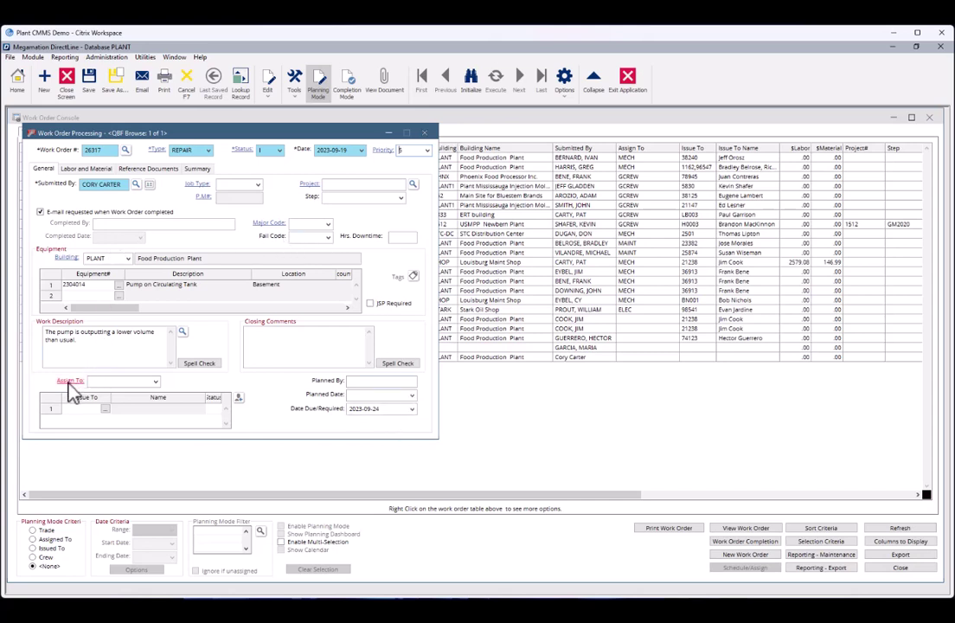
pyautogui.click(155, 382)
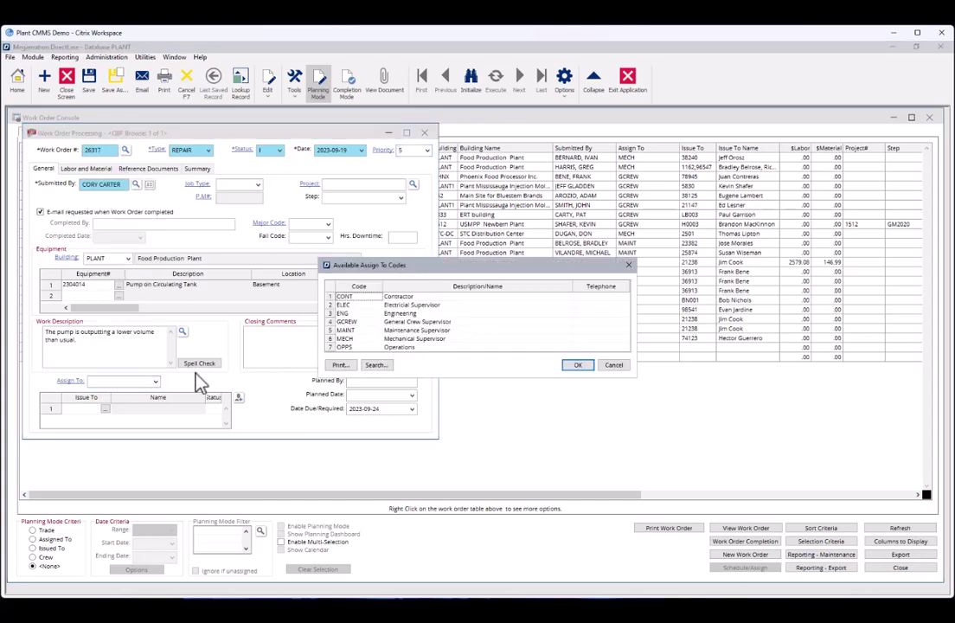
pyautogui.click(414, 340)
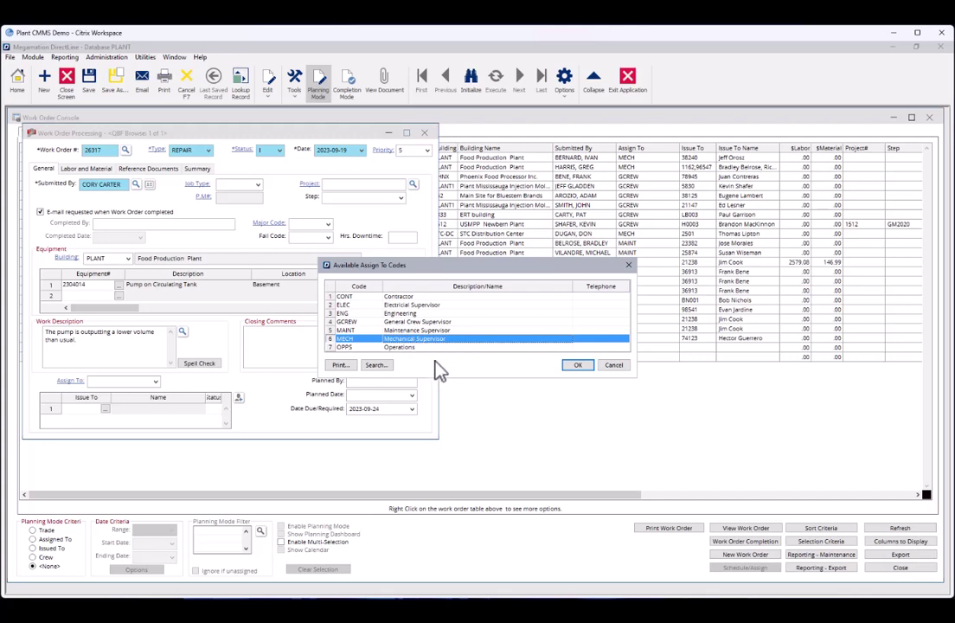
pyautogui.click(578, 365)
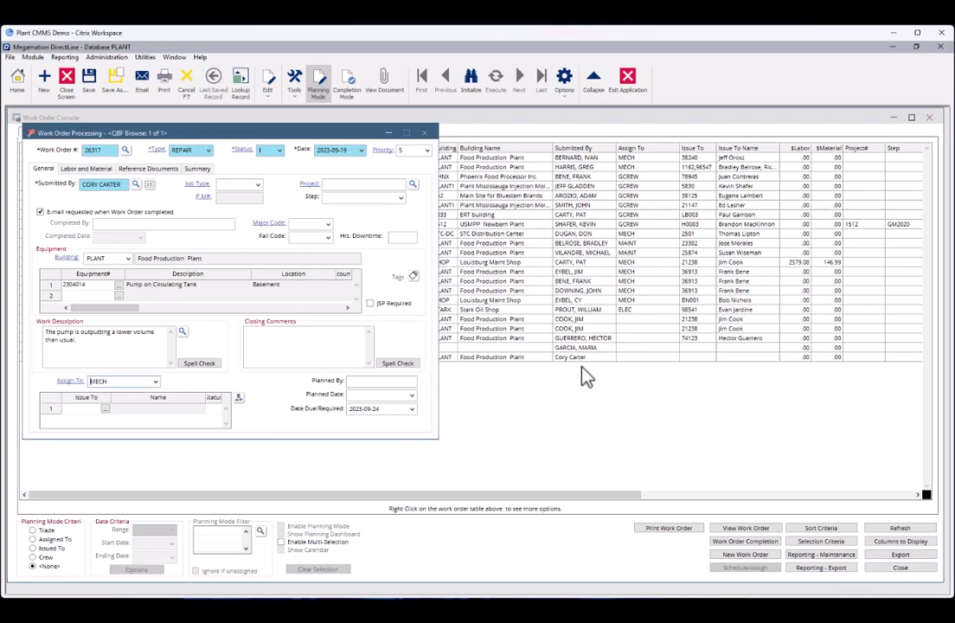
pyautogui.click(106, 409)
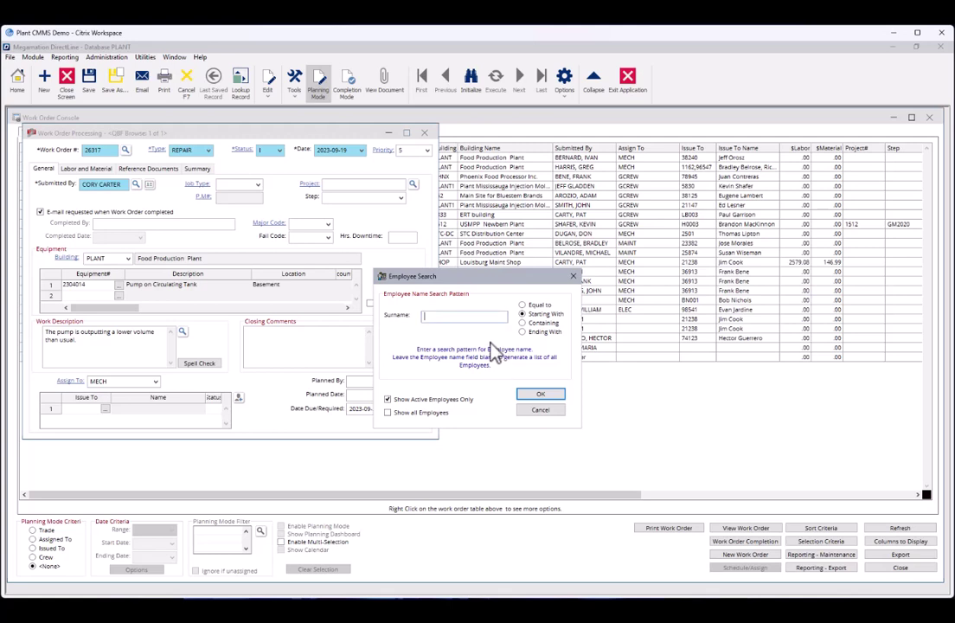
# Issue 26317 to the technician found by surname, set status P (Planned), save and close.
pyautogui.write('morales')
pyautogui.click(540, 395)
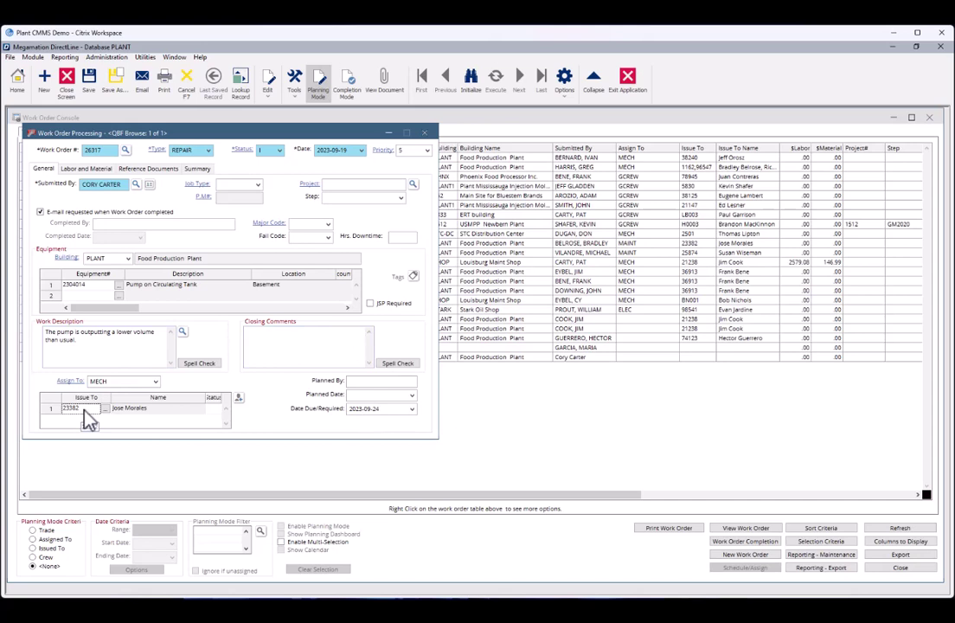
pyautogui.click(280, 150)
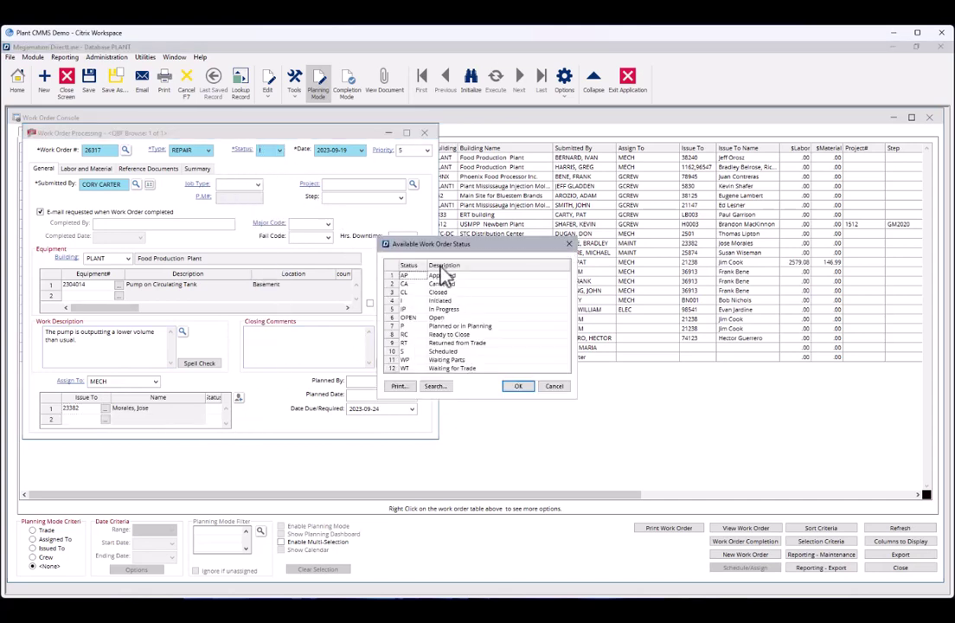
pyautogui.click(440, 326)
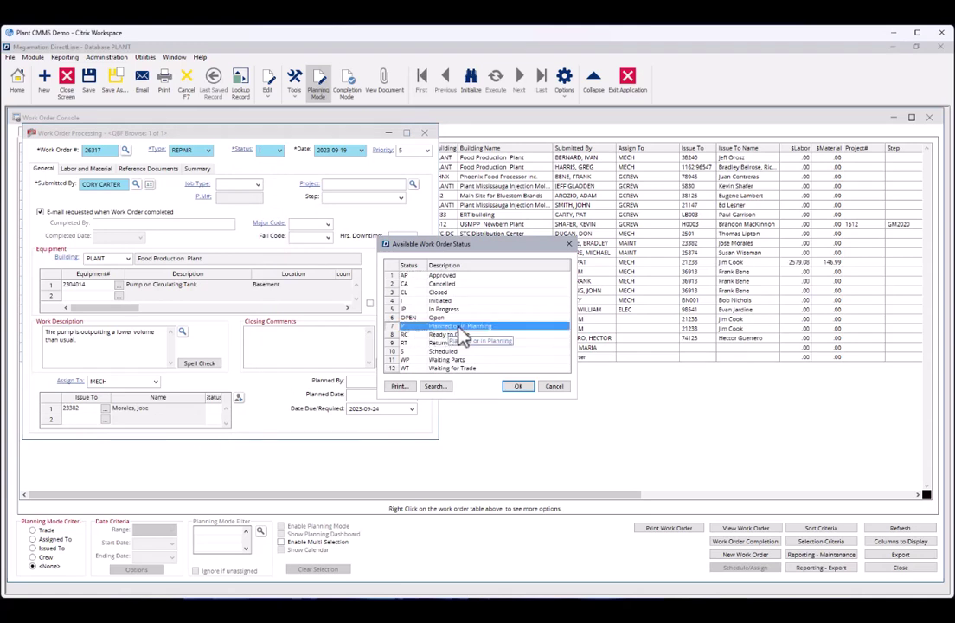
pyautogui.click(522, 390)
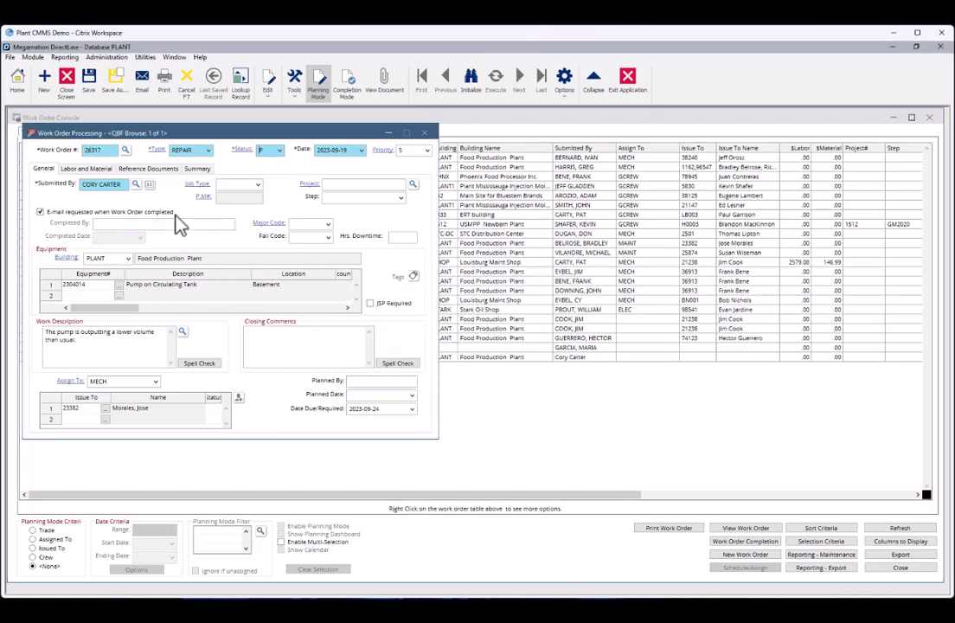
pyautogui.click(93, 80)
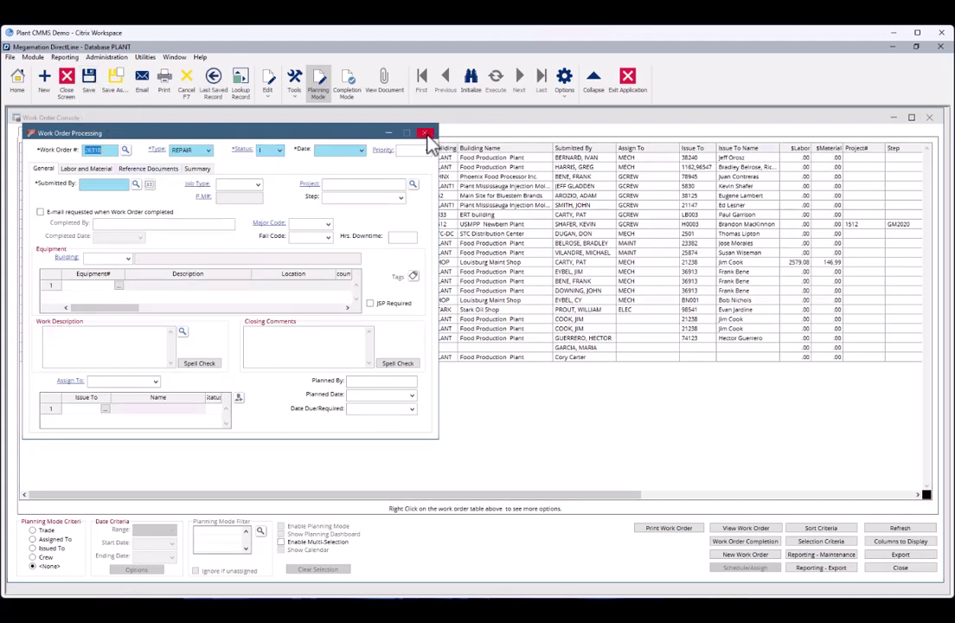
pyautogui.click(424, 134)
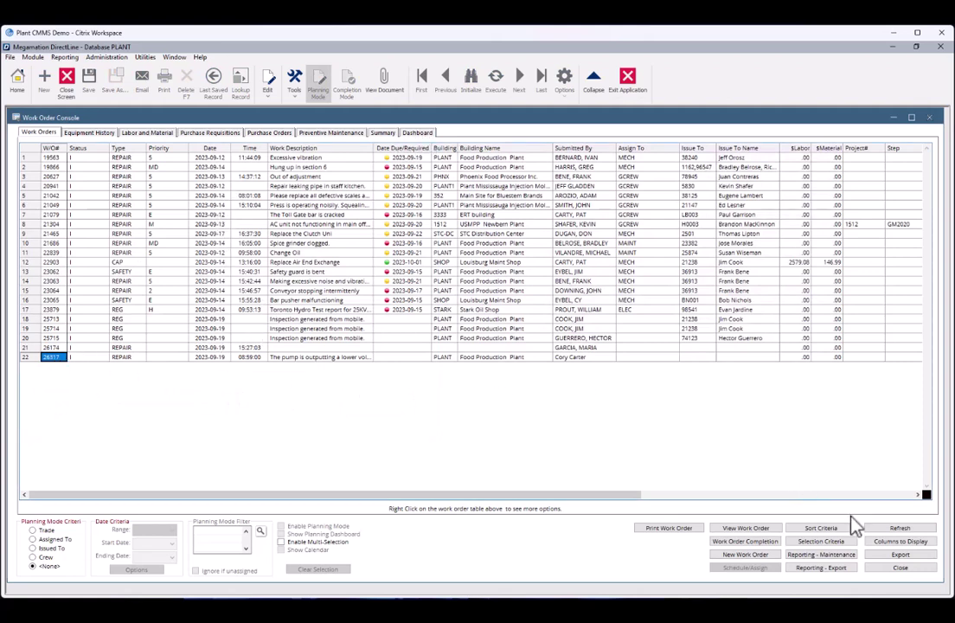
# Refresh the console and apply the PLANNED-WORK filter to list Status P orders.
pyautogui.click(903, 532)
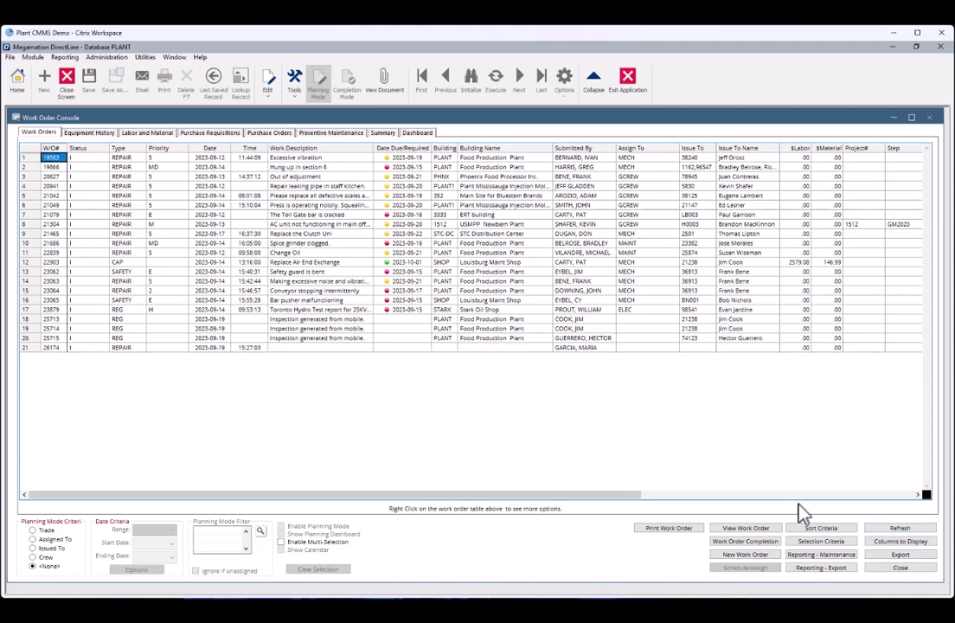
pyautogui.click(850, 543)
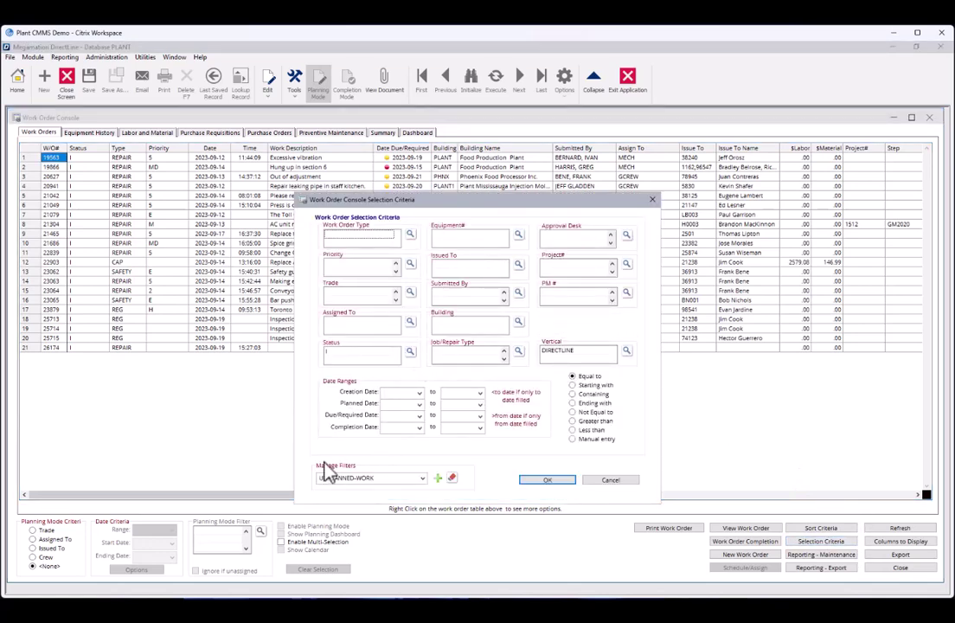
pyautogui.click(423, 477)
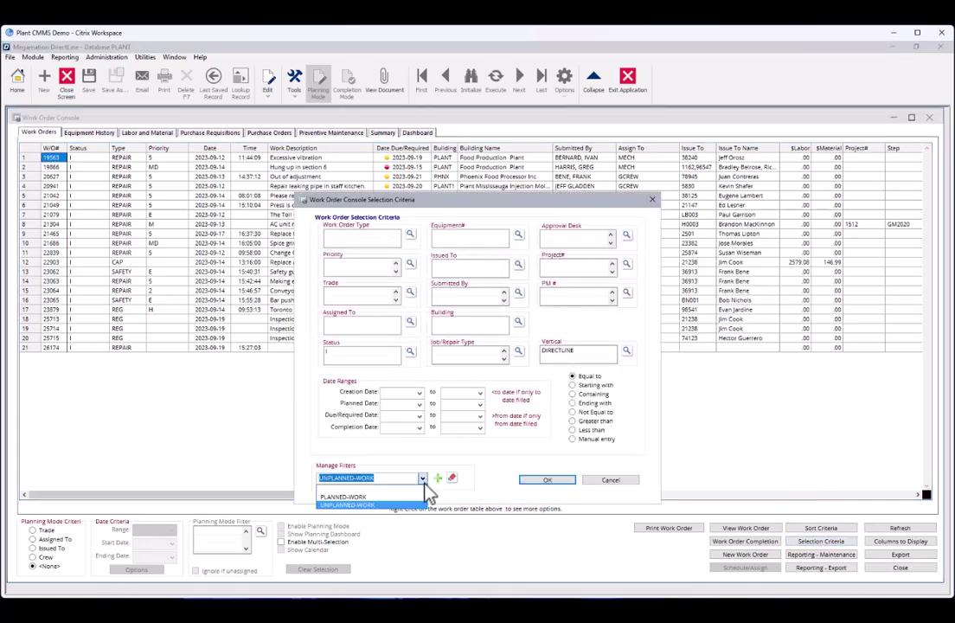
pyautogui.click(354, 498)
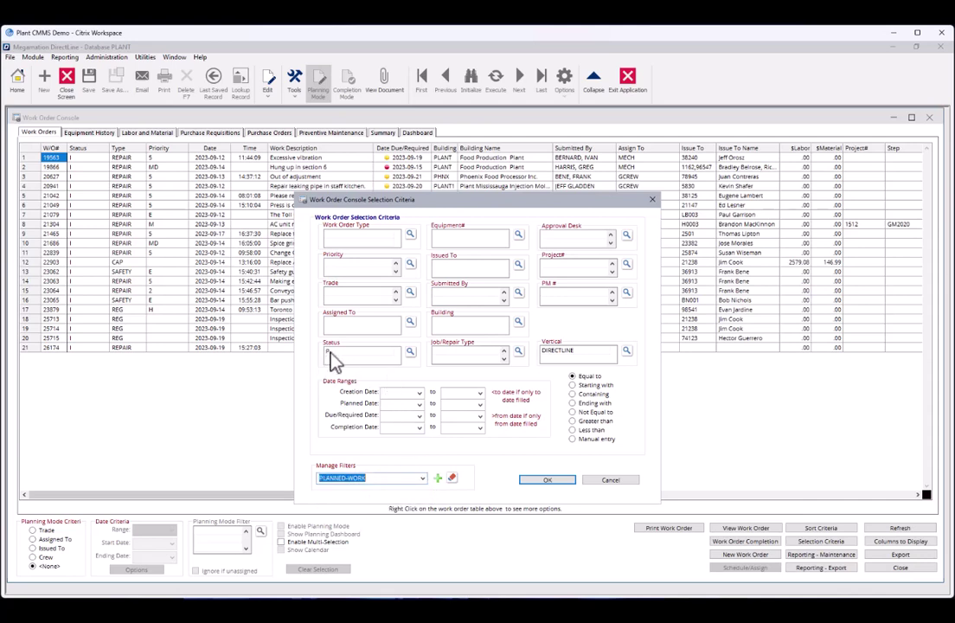
pyautogui.click(549, 481)
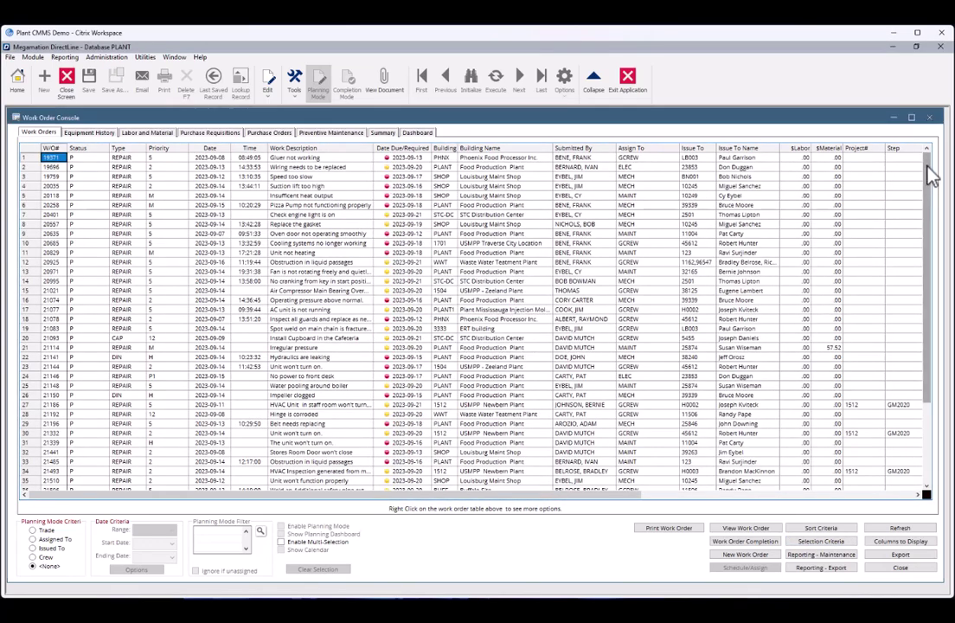
pyautogui.moveTo(928, 164); pyautogui.dragTo(943, 247)
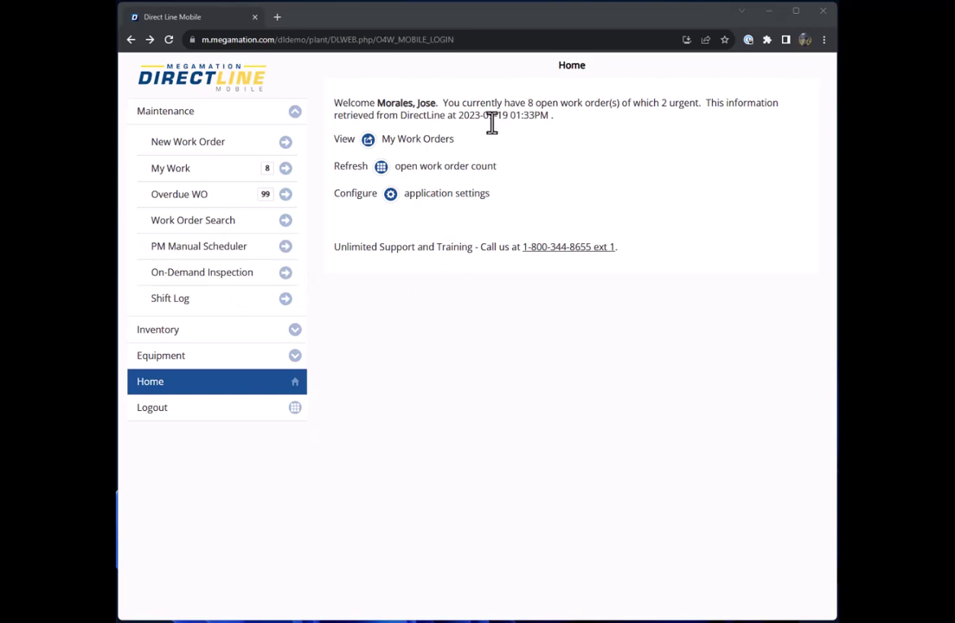
# Clock in on work order 26317 from My Work.
pyautogui.click(223, 168)
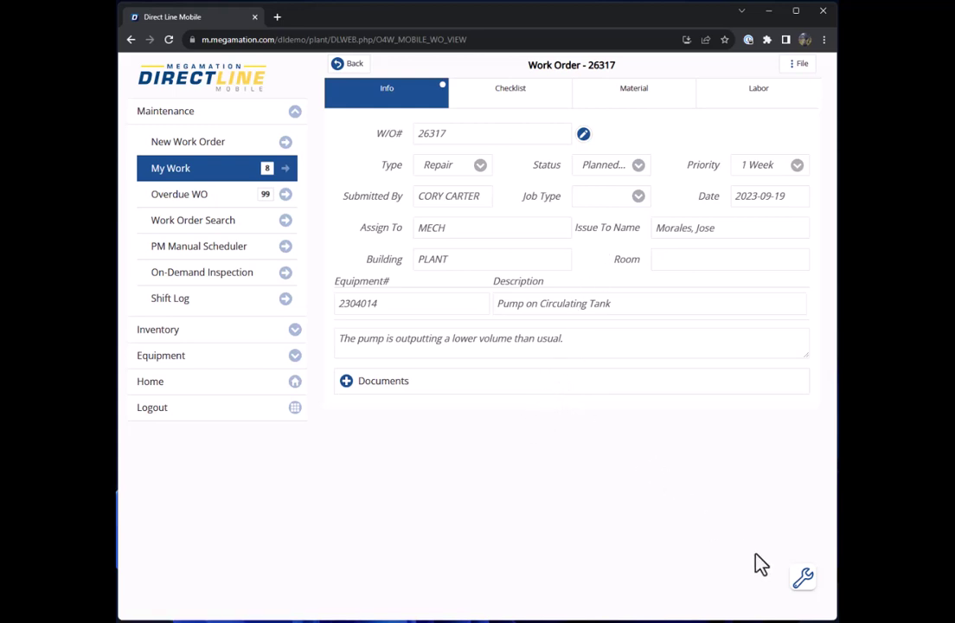
pyautogui.click(804, 580)
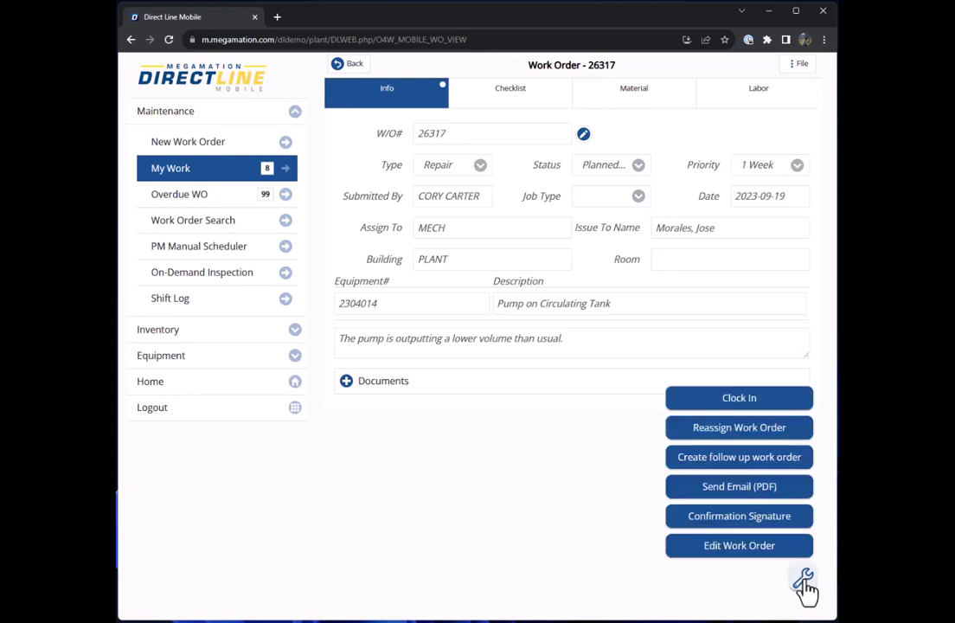
pyautogui.click(731, 399)
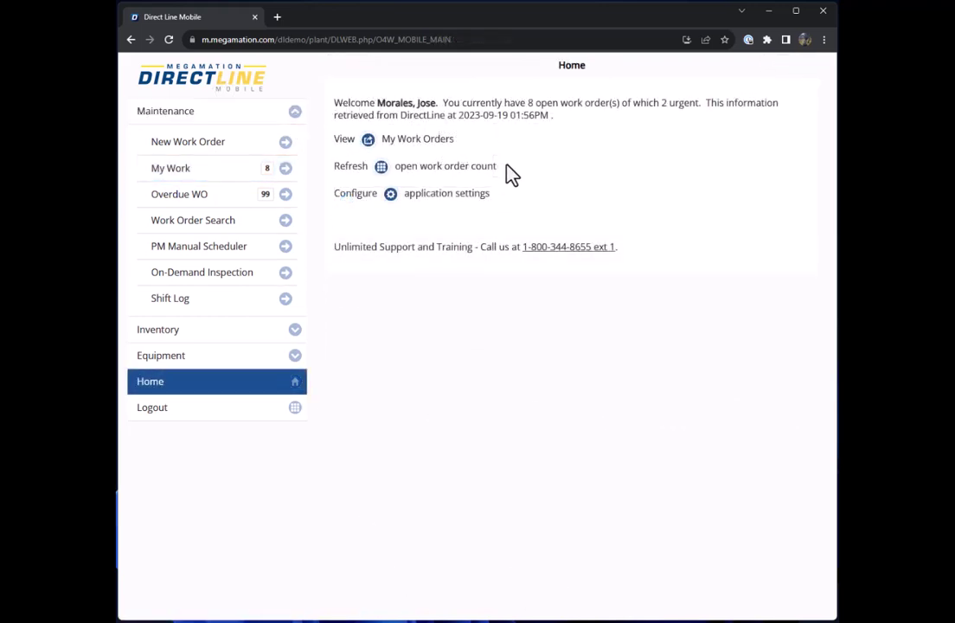
# Open work order 26317 from My Work and choose Clock Out from its actions.
pyautogui.click(237, 182)
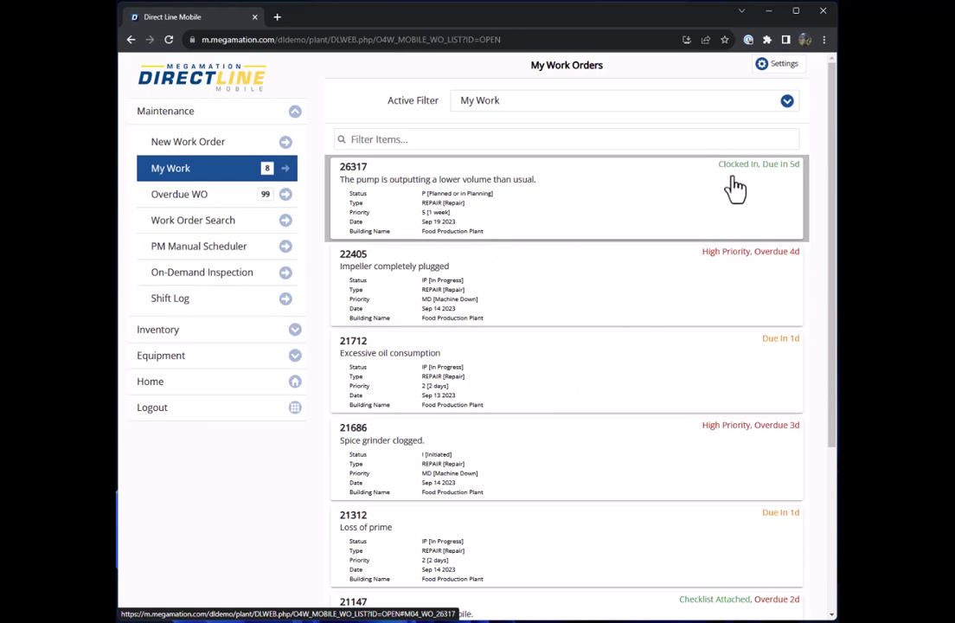
pyautogui.click(676, 195)
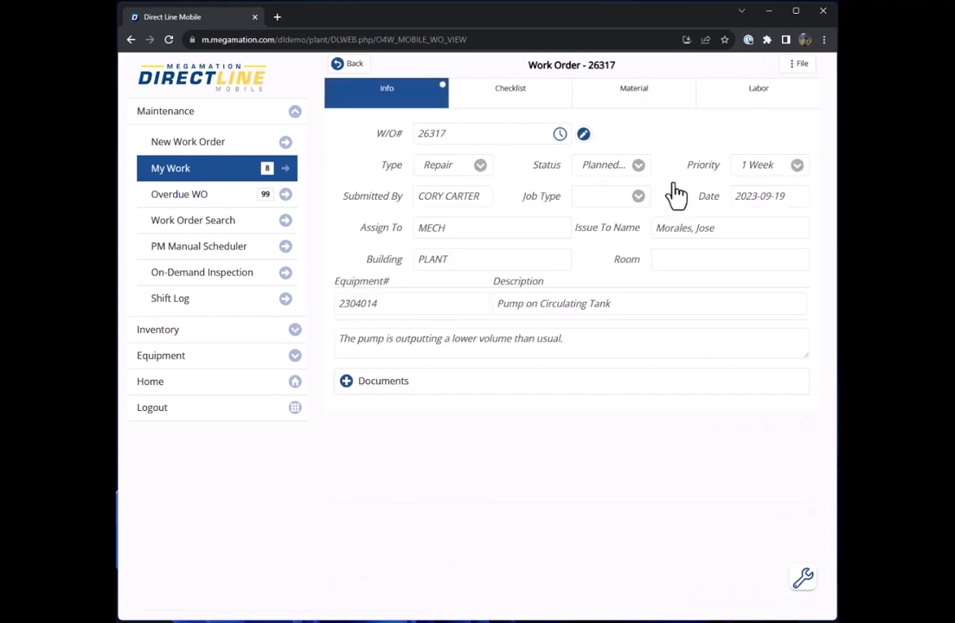
pyautogui.click(804, 578)
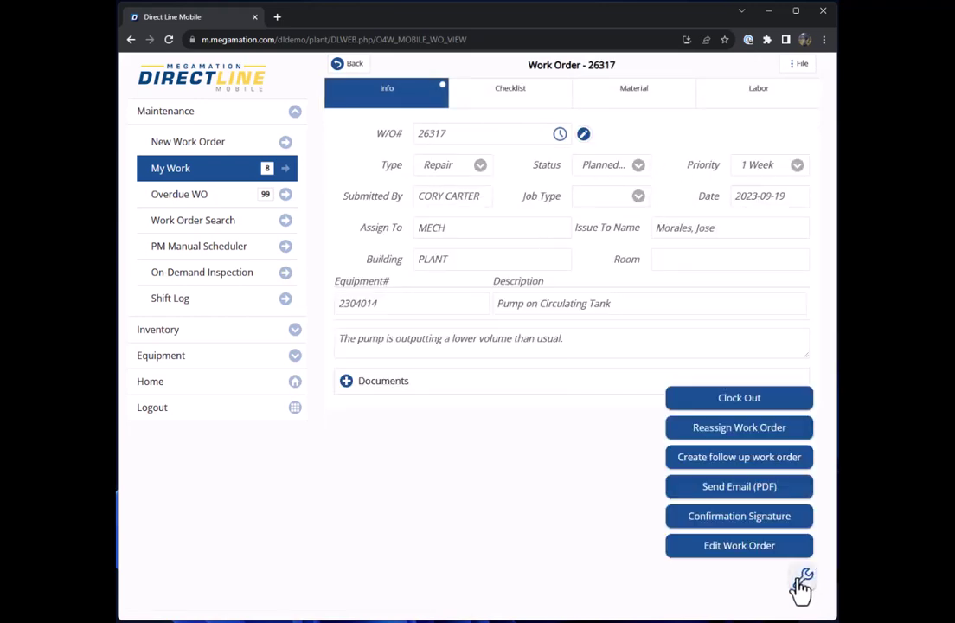
pyautogui.click(744, 403)
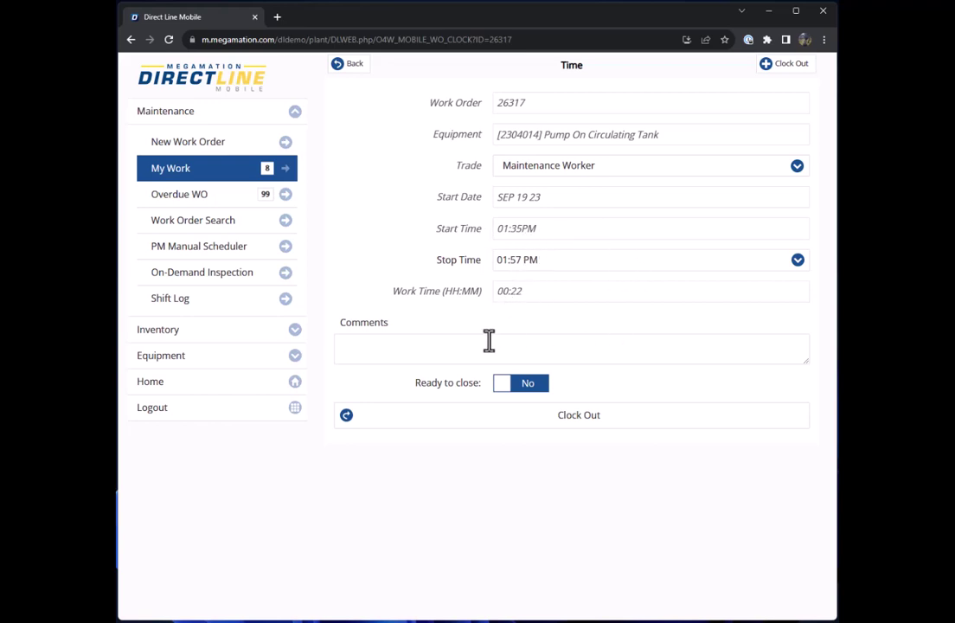
# Clock out of 26317 with comment 'Changed Output relief valve' and Ready to close set to Yes.
pyautogui.click(442, 346)
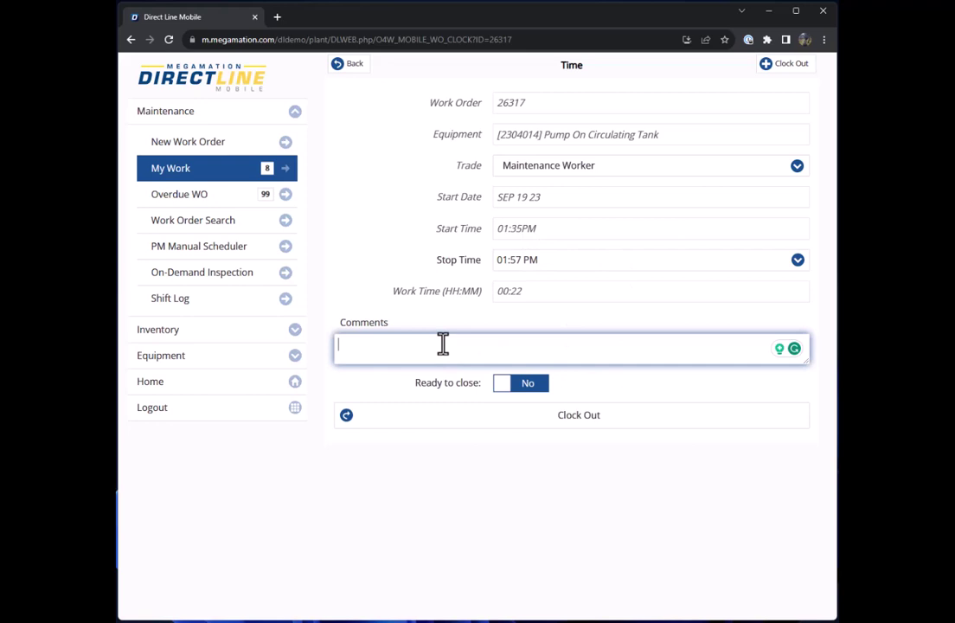
pyautogui.write('Changed Output relief valve.')
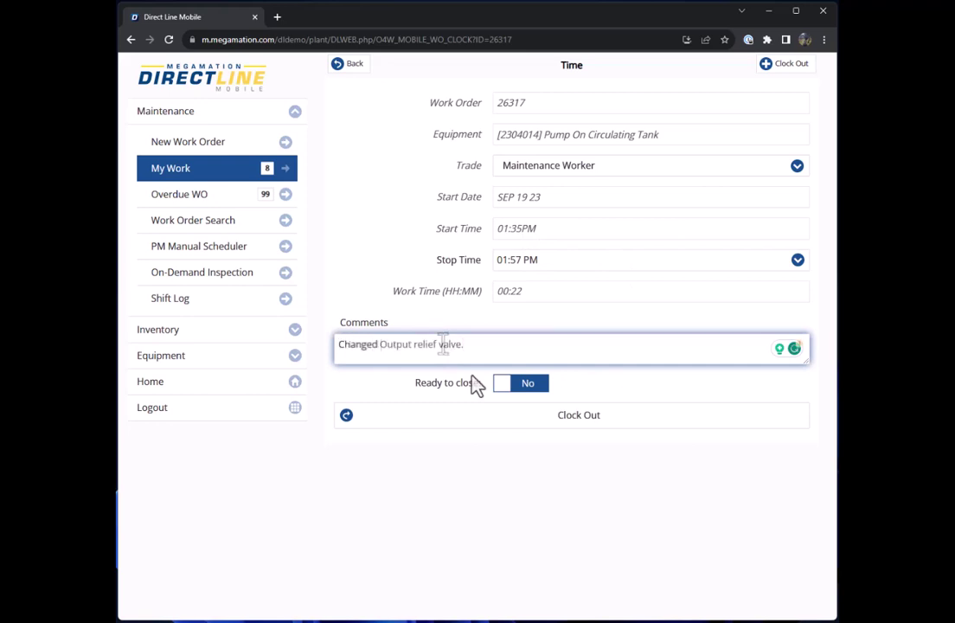
pyautogui.press('Tab')
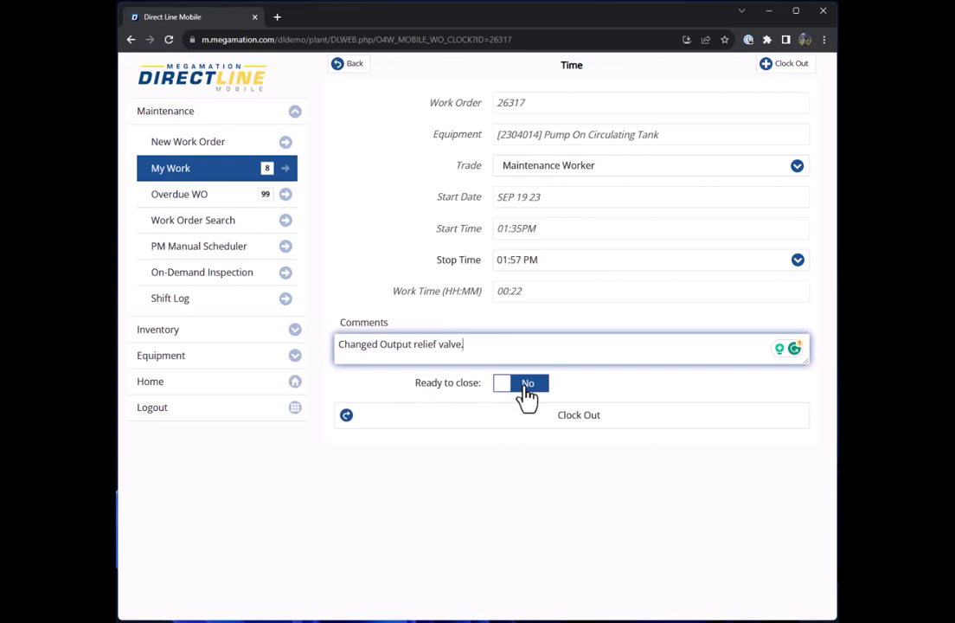
pyautogui.click(527, 390)
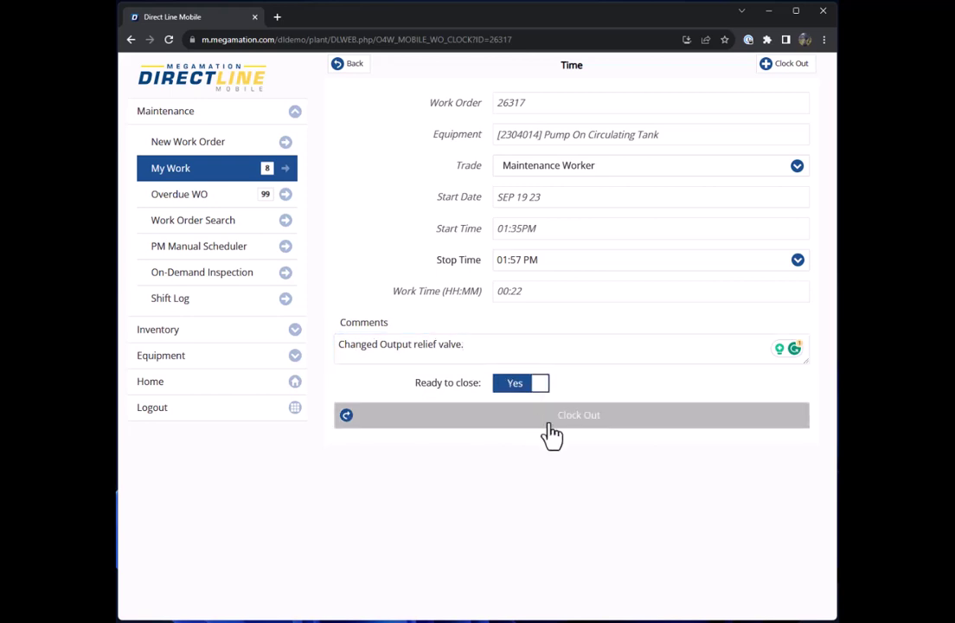
pyautogui.click(552, 427)
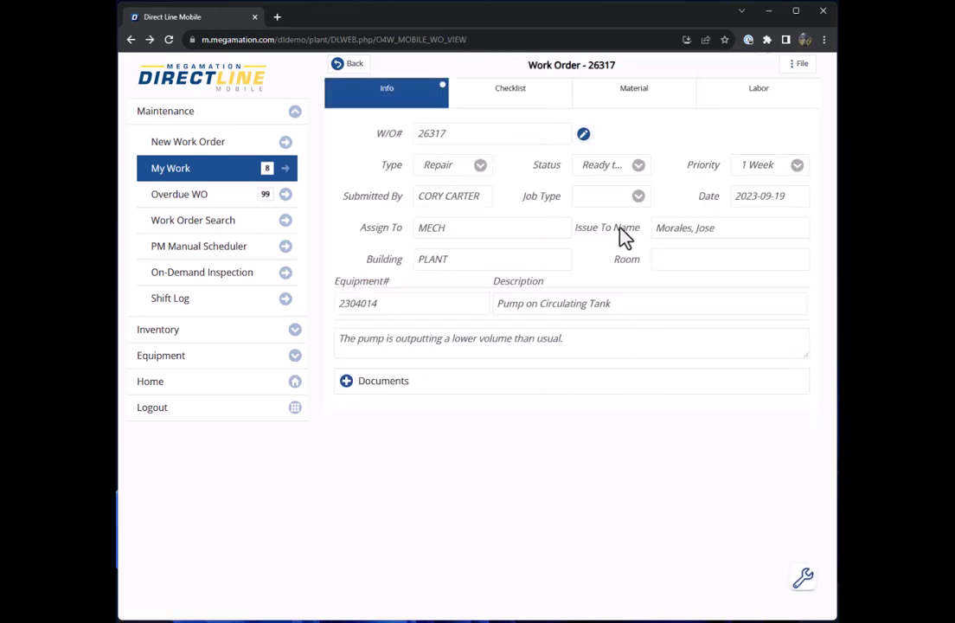
pyautogui.click(208, 178)
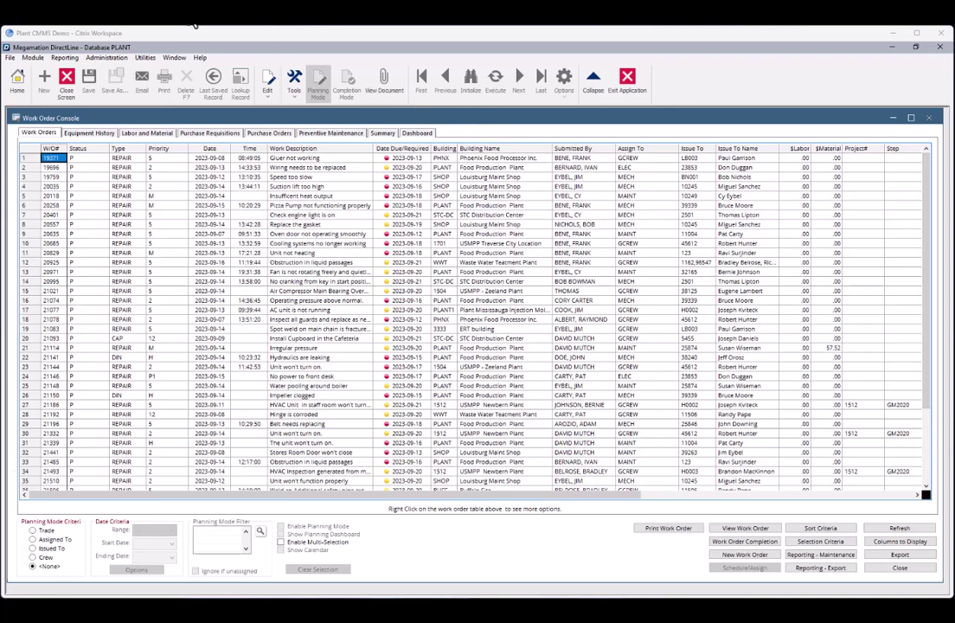
# Apply the saved READY-TO-CLOSE selection filter so the console lists only work order 26317 (RC).
pyautogui.click(819, 544)
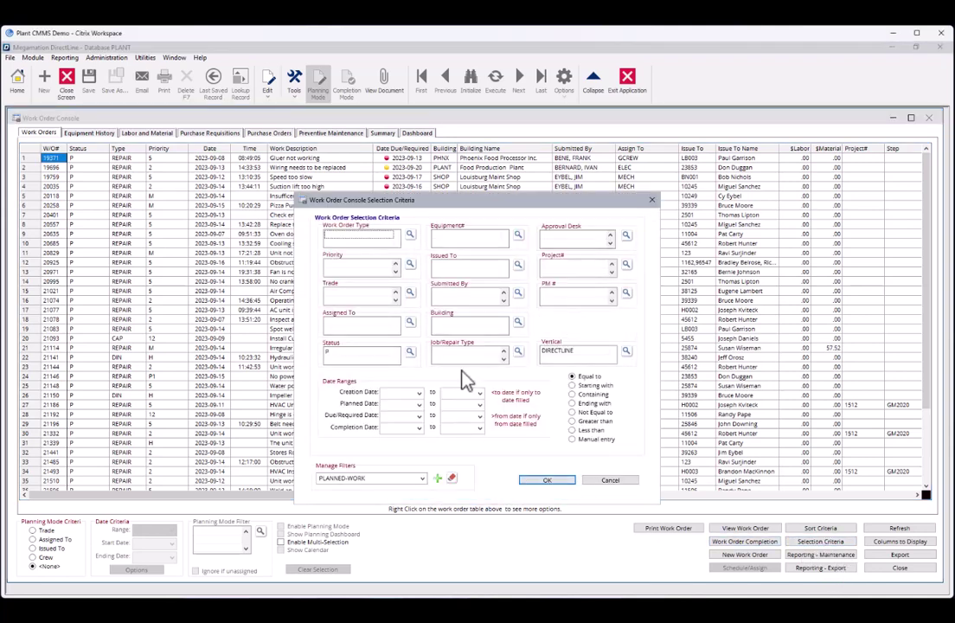
pyautogui.click(423, 479)
pyautogui.click(378, 501)
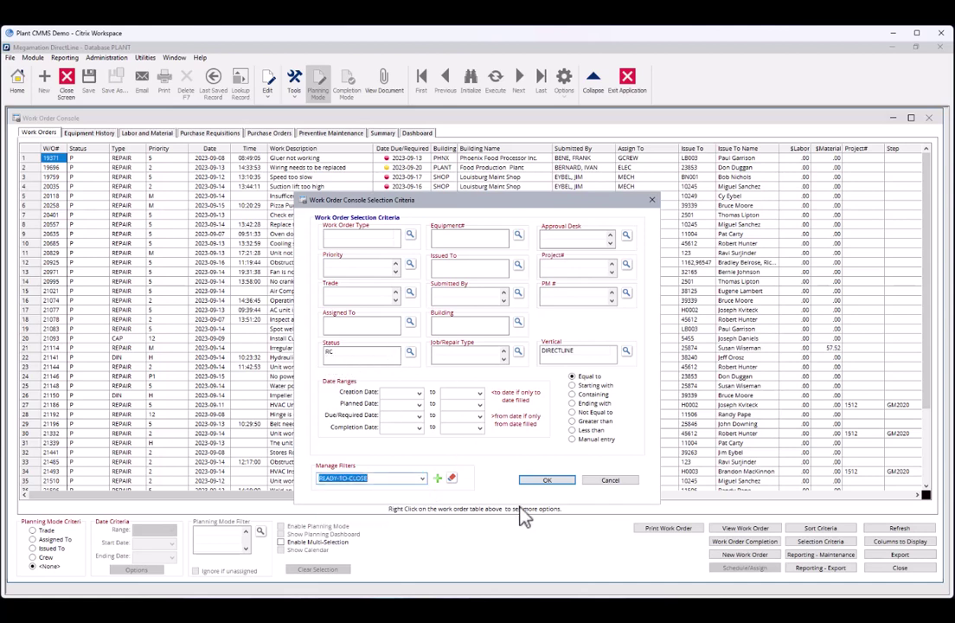
pyautogui.click(555, 482)
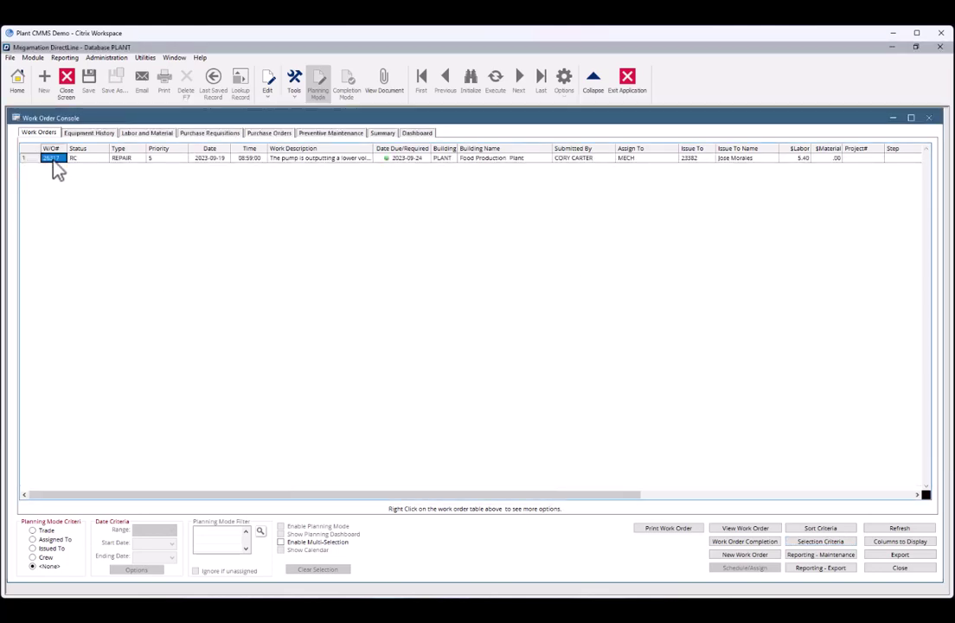
# Open work order 26317 in Work Order Completion and review its Labor and Material and Summary tabs.
pyautogui.rightClick(54, 160)
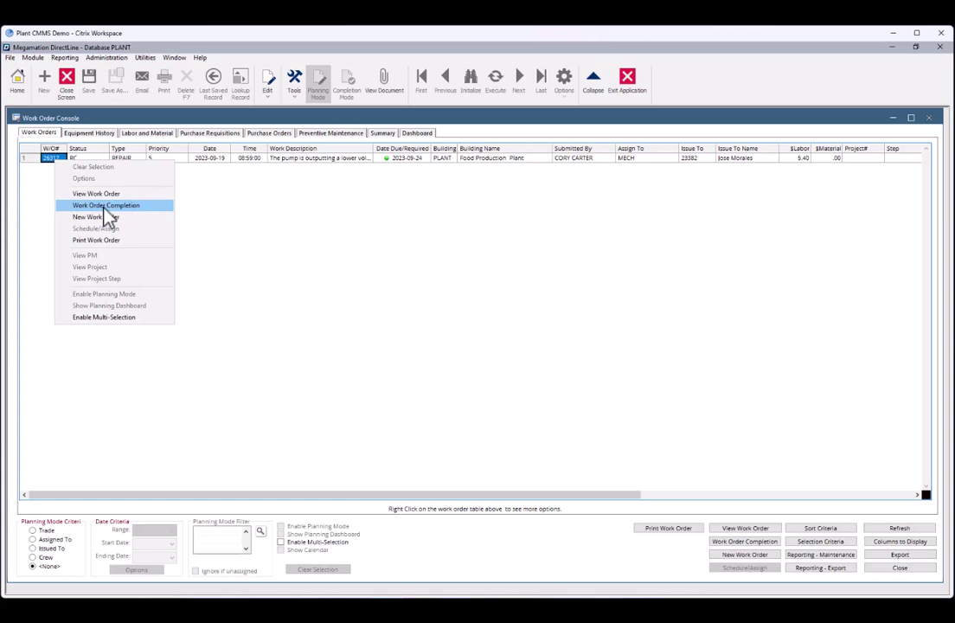
pyautogui.click(104, 206)
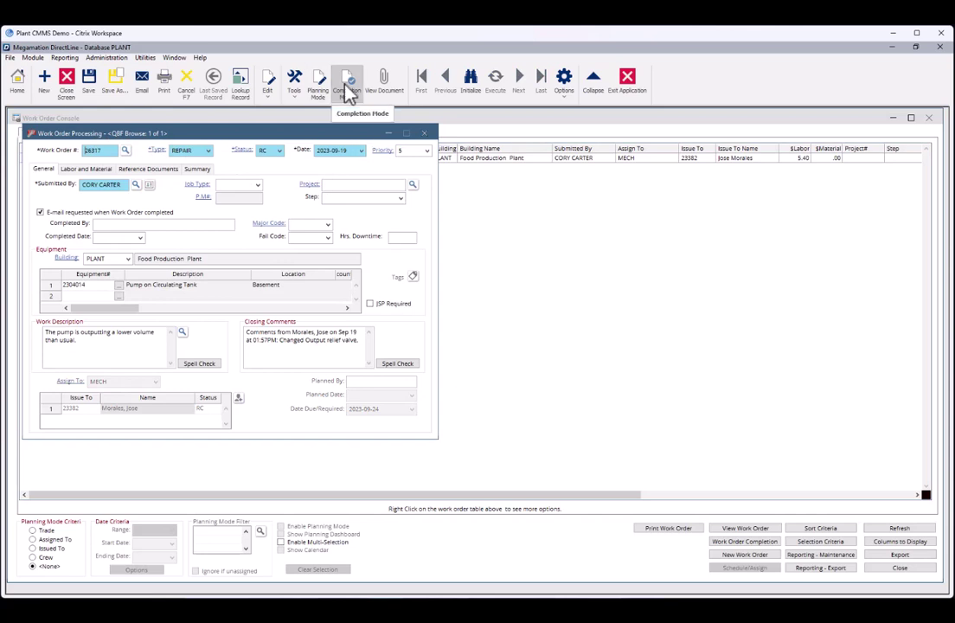
pyautogui.click(87, 170)
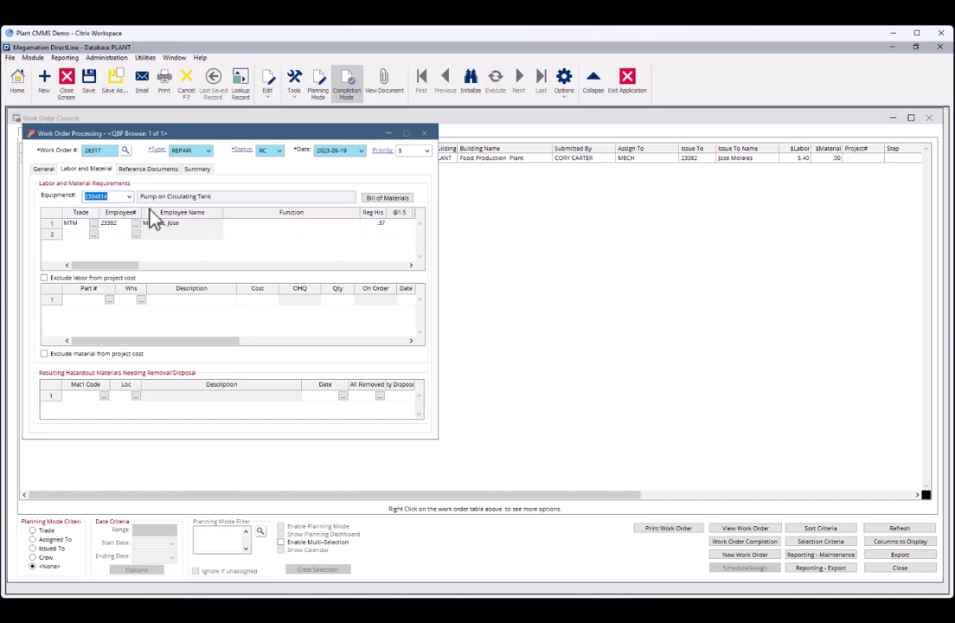
pyautogui.click(197, 169)
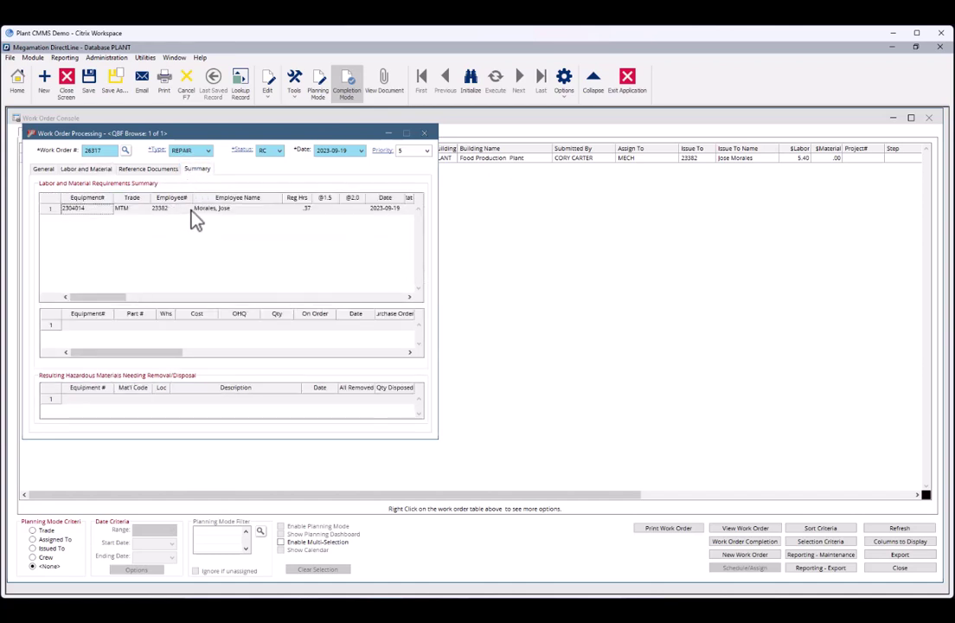
pyautogui.click(44, 169)
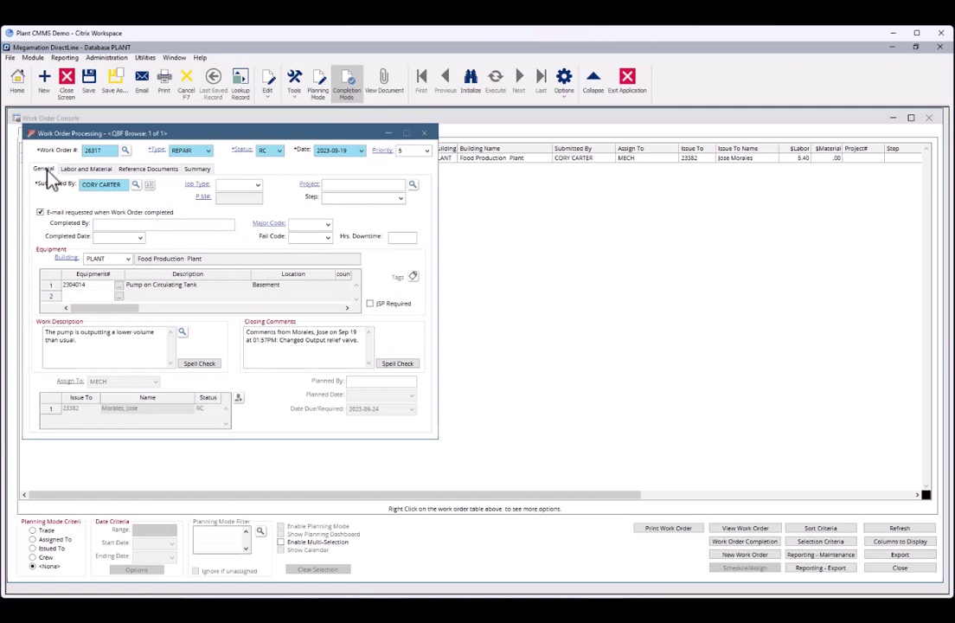
# On the General tab, enter the completing technician as Completed By and completion date 2023-09-19.
pyautogui.click(98, 224)
pyautogui.write('CORY')
pyautogui.click(110, 237)
# Save 26317 with status CL, send the Direct Line completion e-mail, and close Work Order Processing.
pyautogui.click(87, 81)
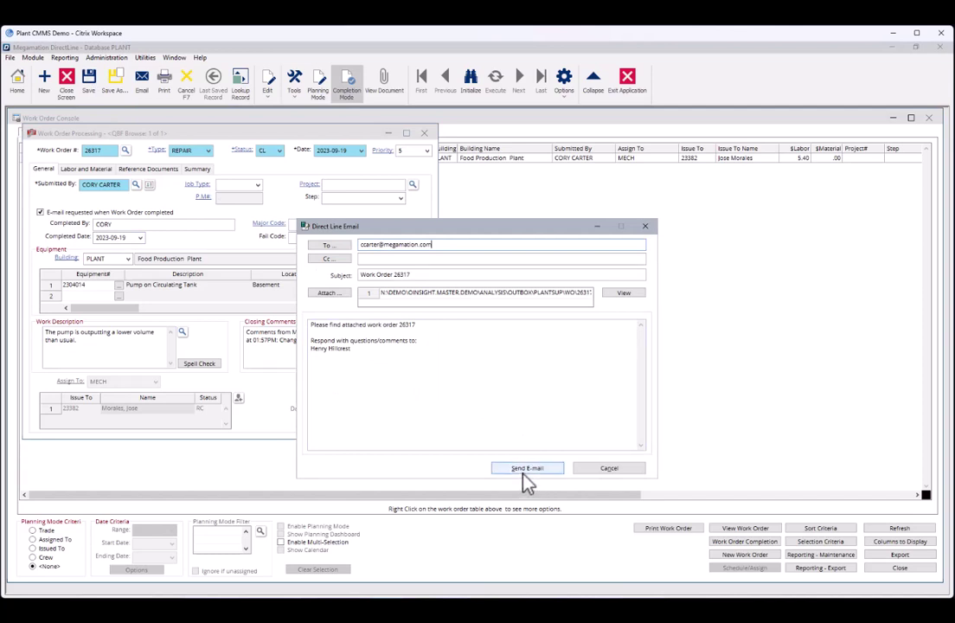
pyautogui.click(525, 470)
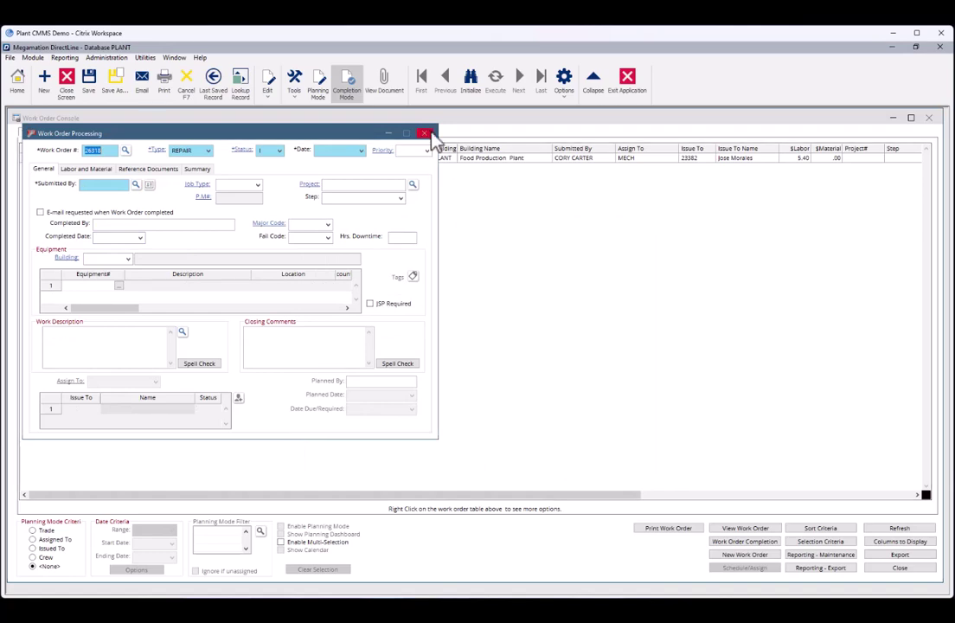
pyautogui.click(425, 134)
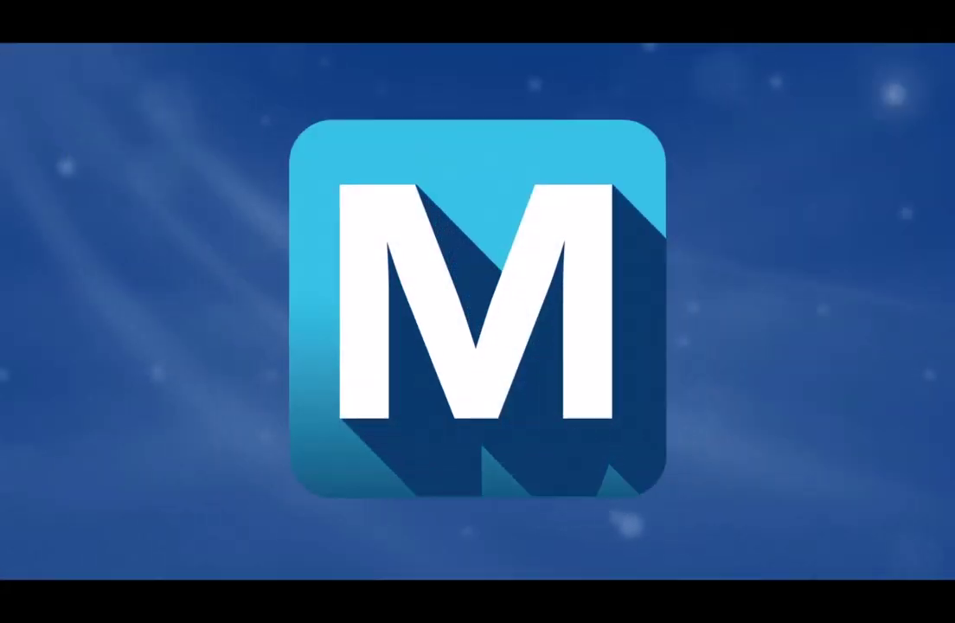